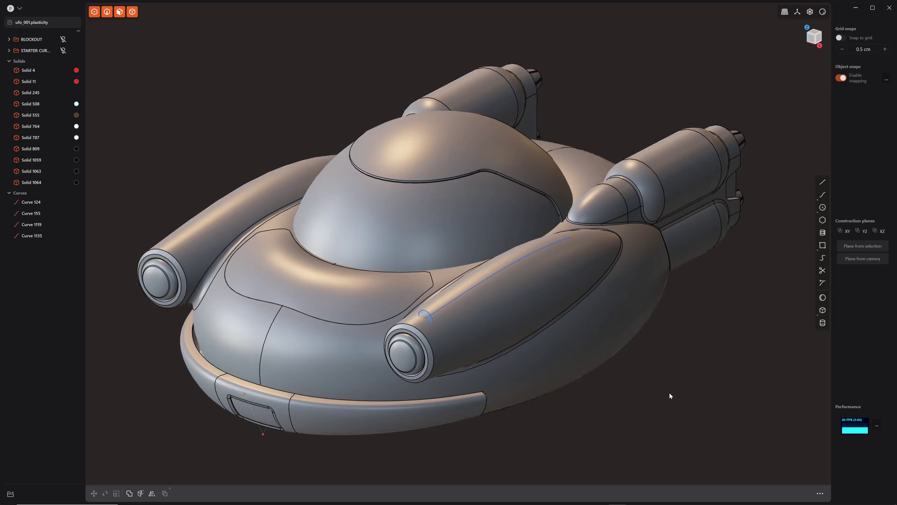
Create a curve array of the small circle near the front of the side pod, following the guide curve along its top
mouse_move(670, 395)
middle_down()
mouse_move(650, 419)
mouse_move(593, 410)
mouse_move(473, 378)
mouse_move(448, 343)
mouse_move(602, 324)
mouse_move(680, 364)
mouse_move(684, 402)
mouse_move(657, 369)
mouse_move(715, 399)
mouse_move(654, 385)
mouse_move(604, 393)
mouse_move(612, 405)
mouse_move(657, 403)
mouse_move(673, 328)
mouse_move(672, 408)
middle_up()
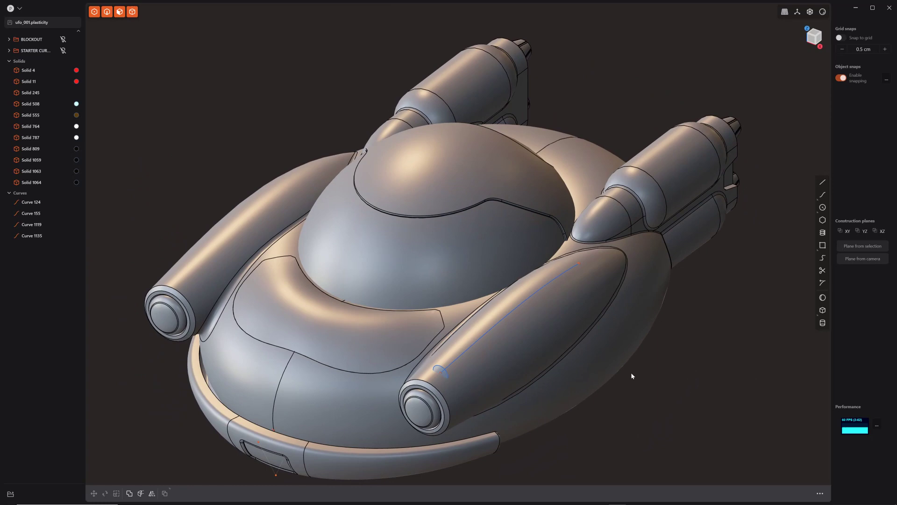
scroll(640, 385, up, 6)
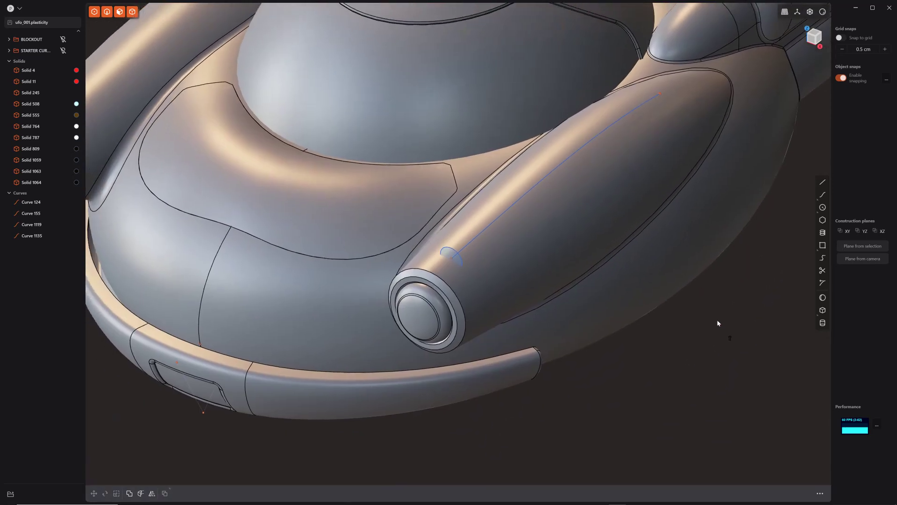
middle_drag(676, 365, 657, 333)
shift+middle_drag(705, 306, 687, 402)
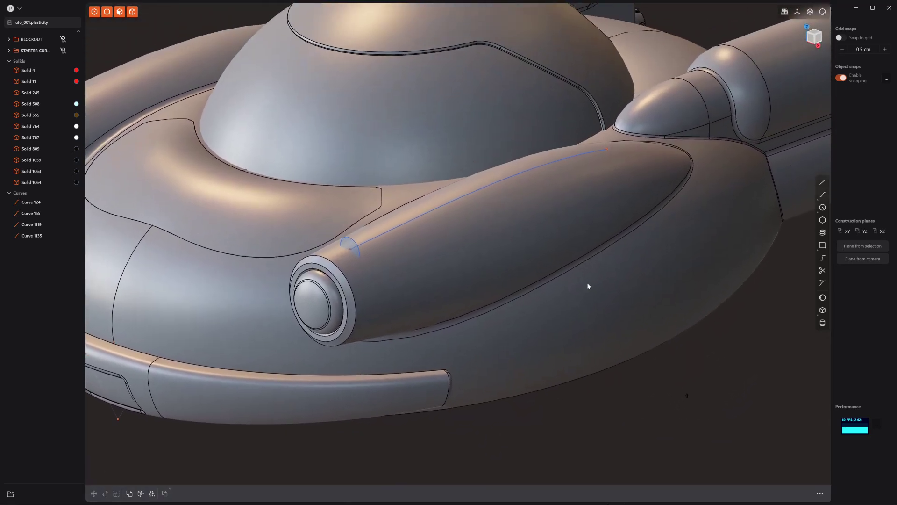
click(354, 245)
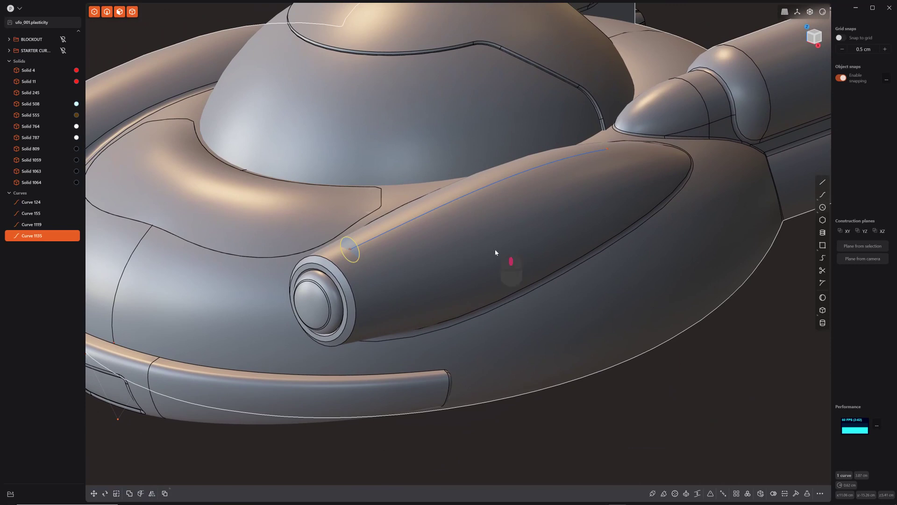
middle_drag(494, 248, 504, 262)
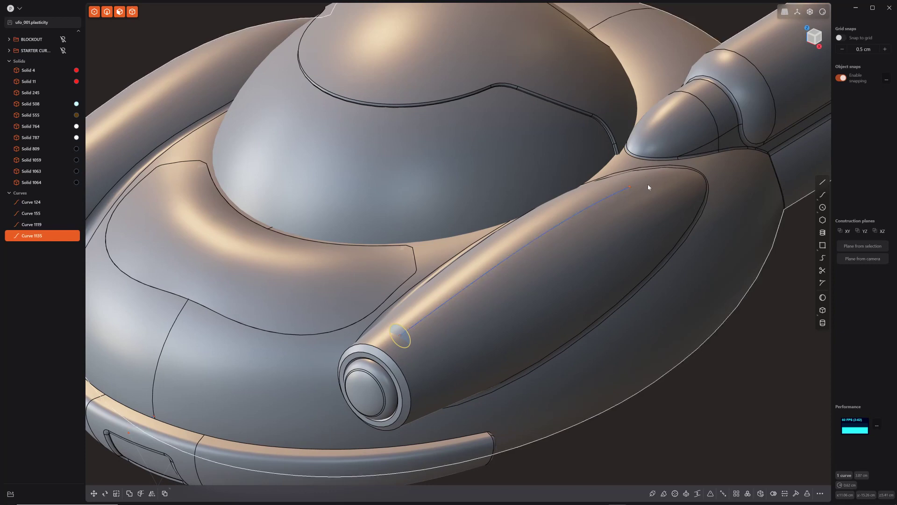
middle_drag(518, 295, 509, 294)
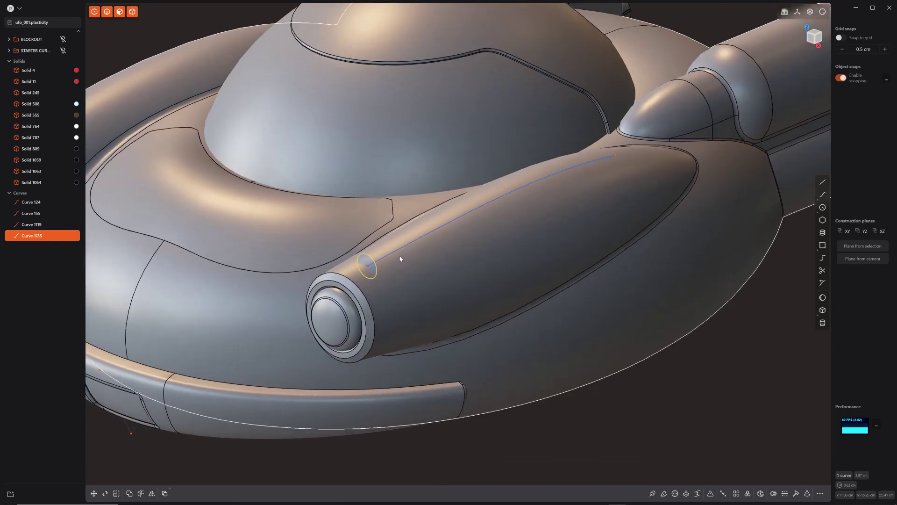
middle_drag(537, 228, 417, 327)
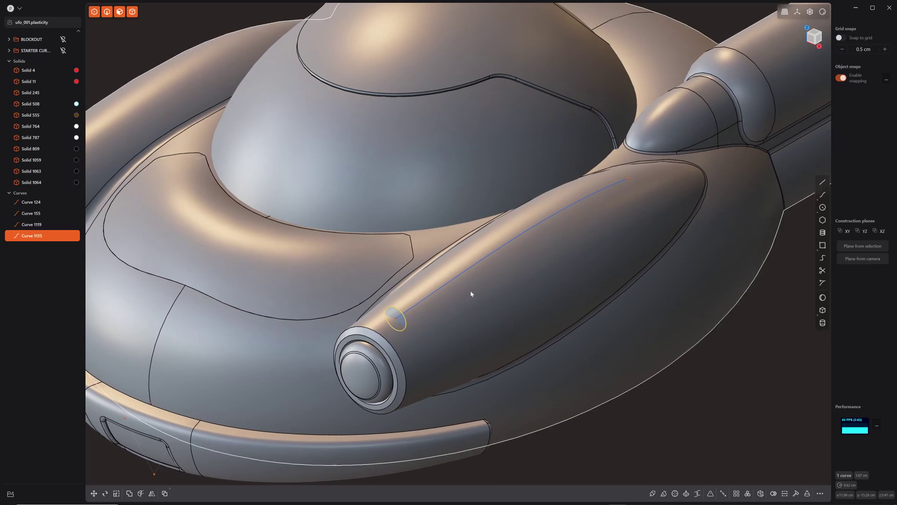
key(f)
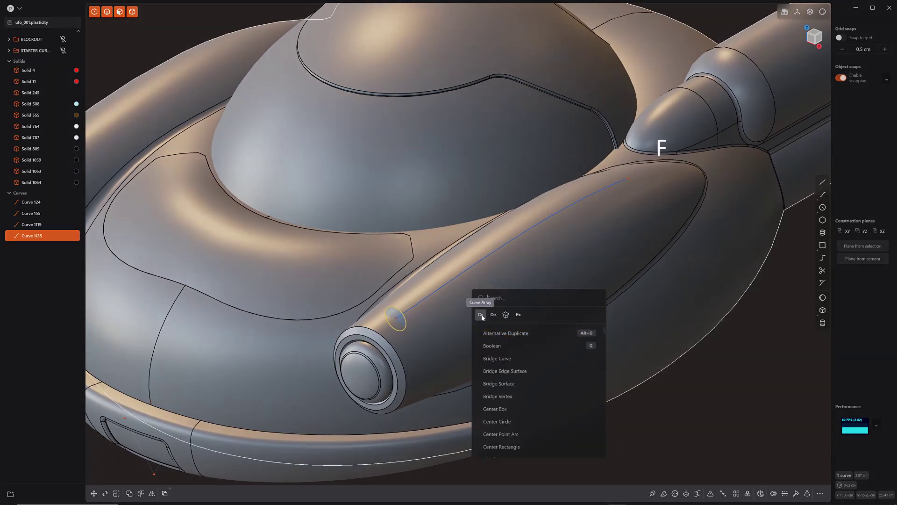
click(481, 315)
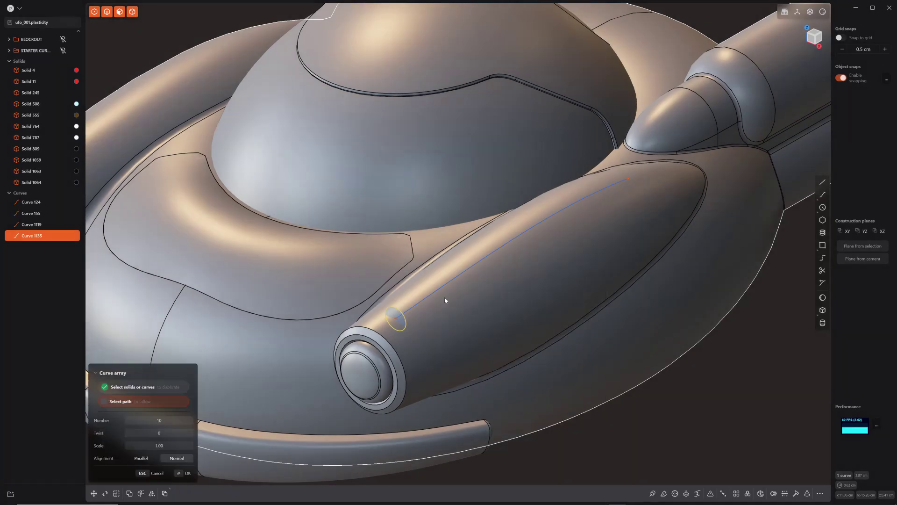
click(436, 295)
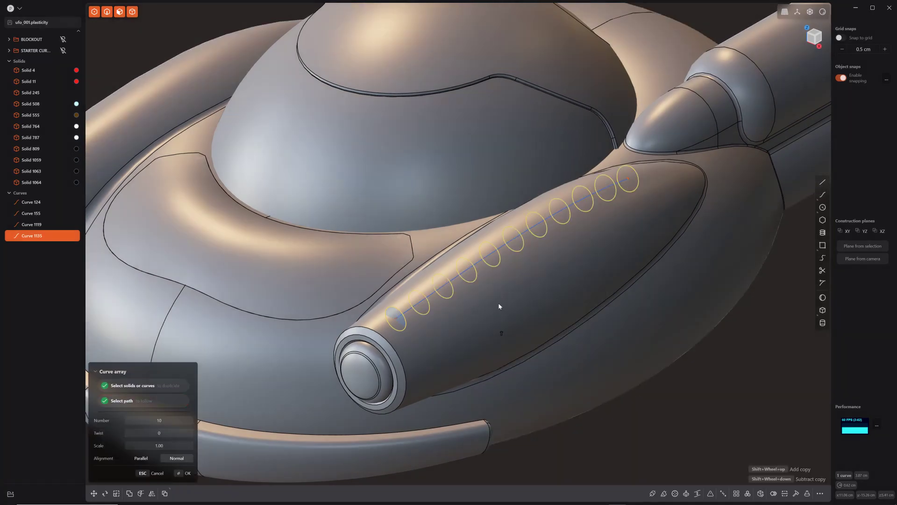
Set the curve array to 5 copies with a scale of 0.25 so the circles taper along the path
shift+scroll(521, 308, down, 4)
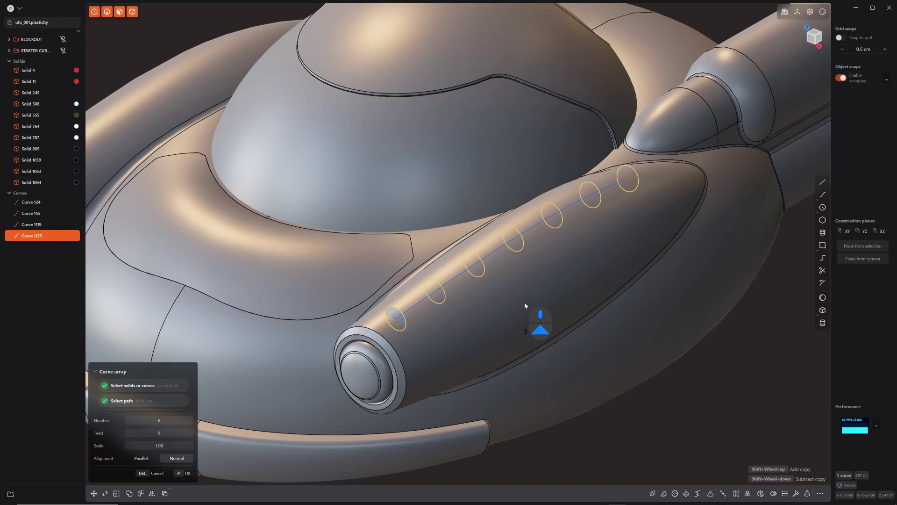
shift+scroll(525, 303, down, 1)
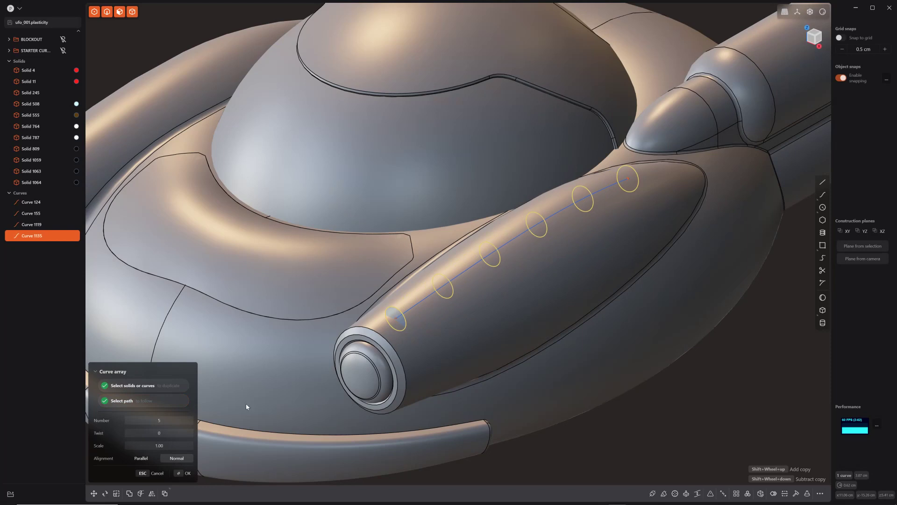
click(182, 445)
text(.25)
key(Return)
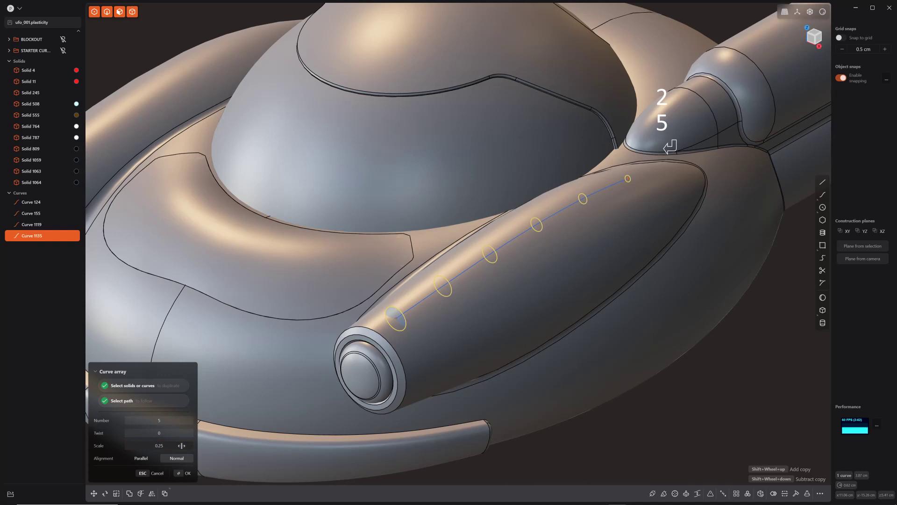
key(Return)
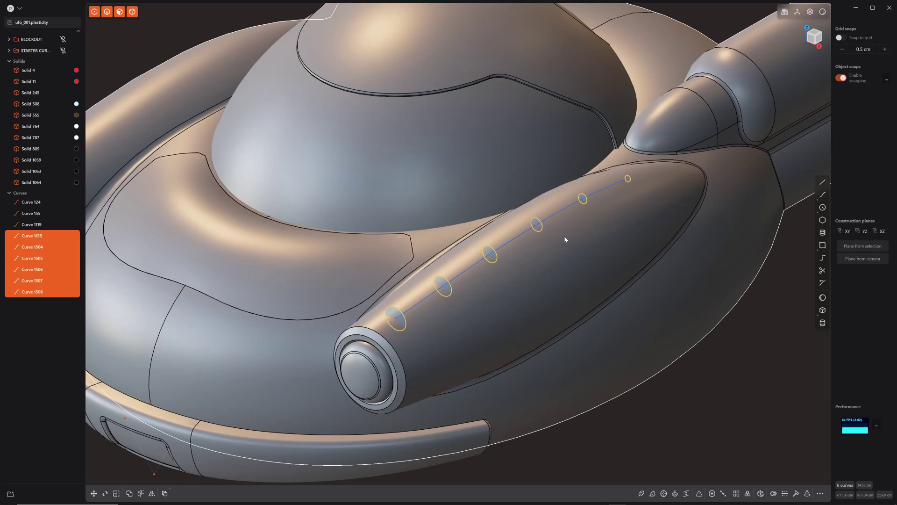
Loft the original and arrayed circles into a tapered tube, and disable all curves in the viewport
key(l)
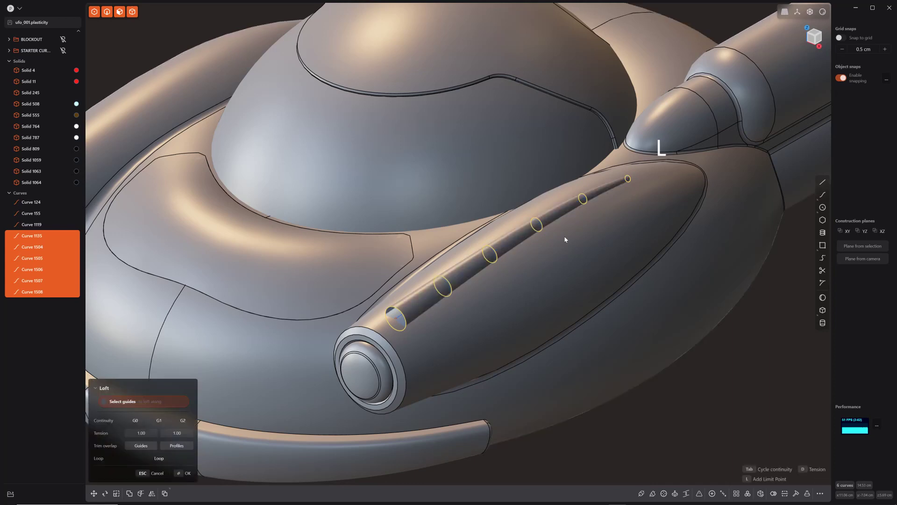
right_click(569, 240)
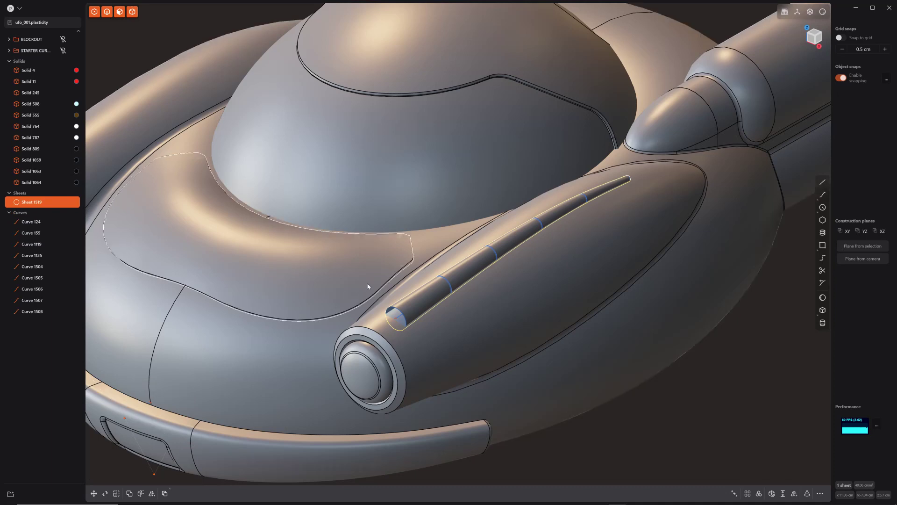
scroll(411, 304, up, 6)
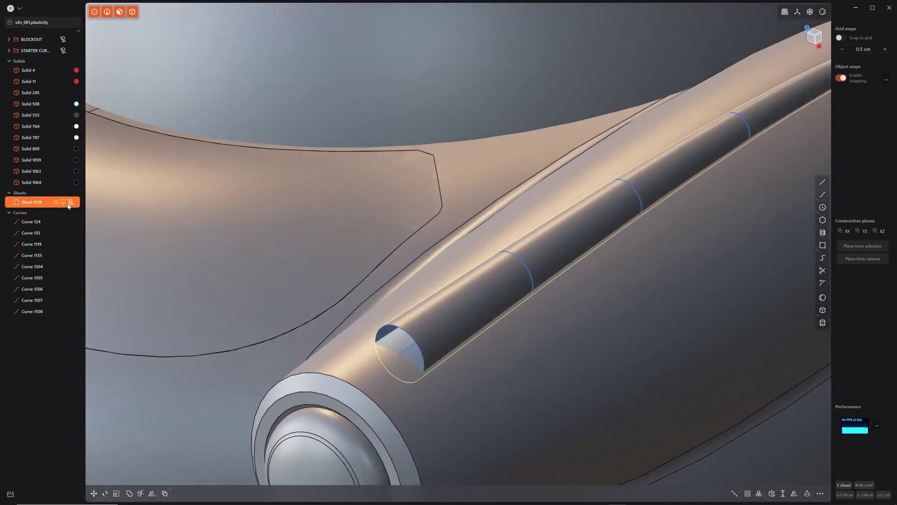
click(63, 213)
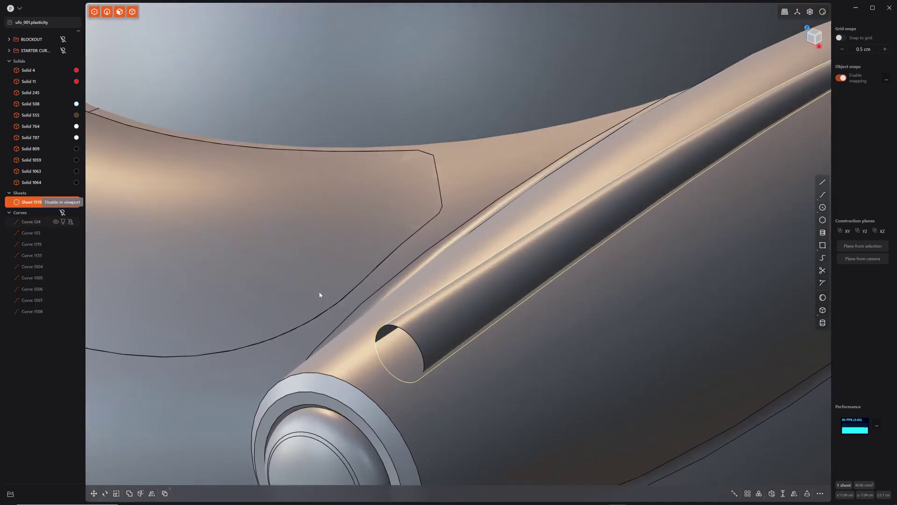
Patch the open wide front end of the lofted tube with G1 continuity to form a rounded cap
double_click(409, 335)
key(e)
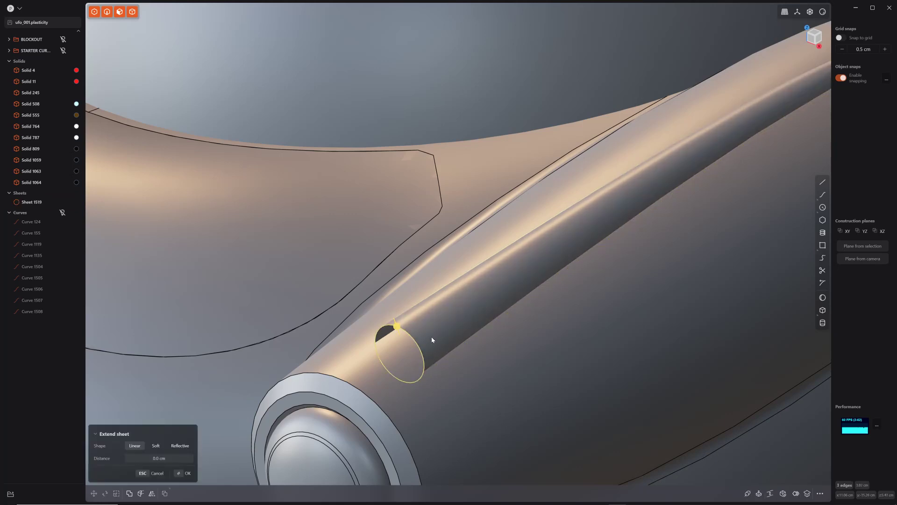
key(alt+p)
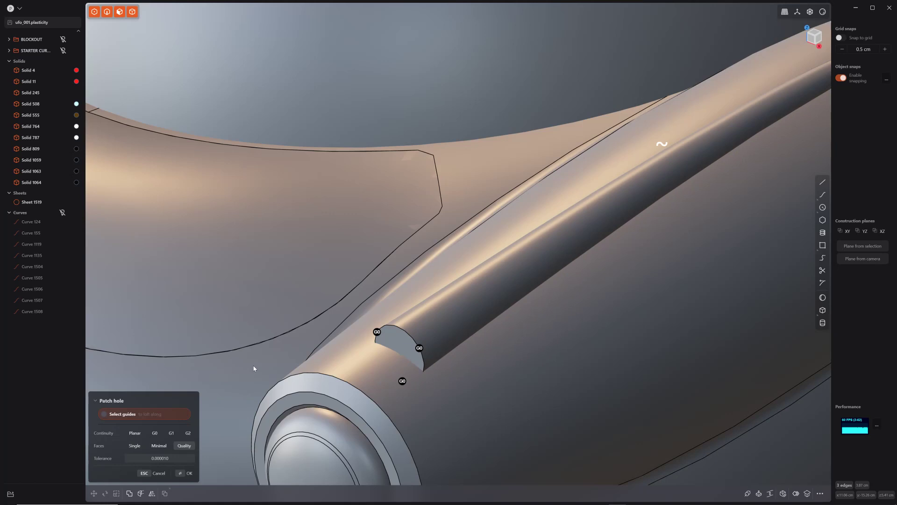
click(171, 434)
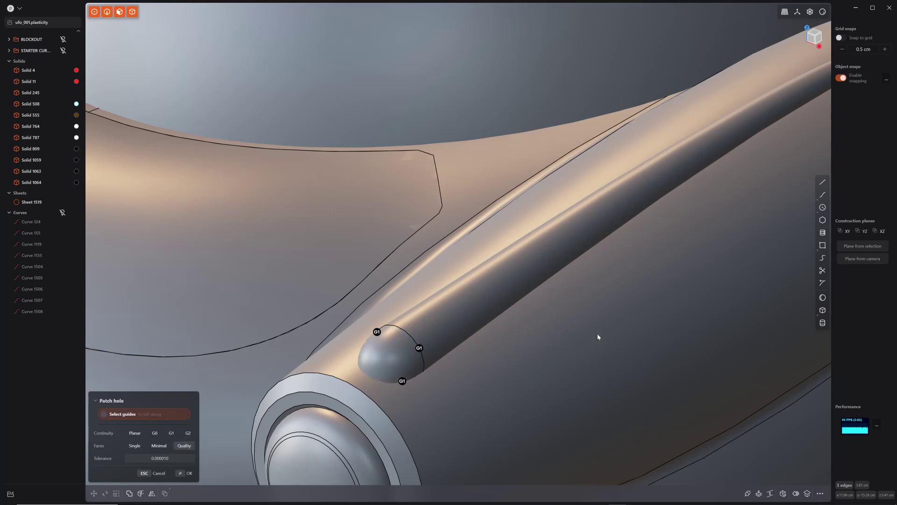
key(Return)
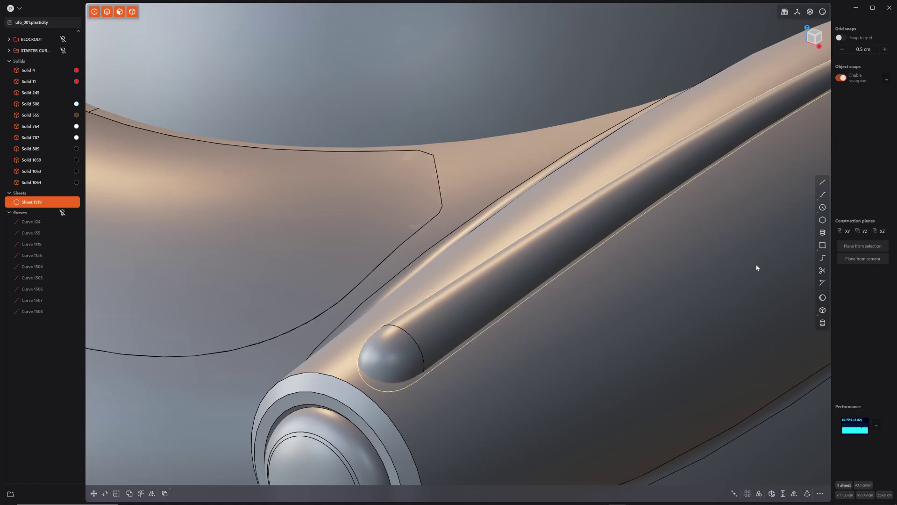
Patch the open narrow rear end of the lofted tube with G1 continuity
middle_drag(778, 214, 475, 277)
key(f)
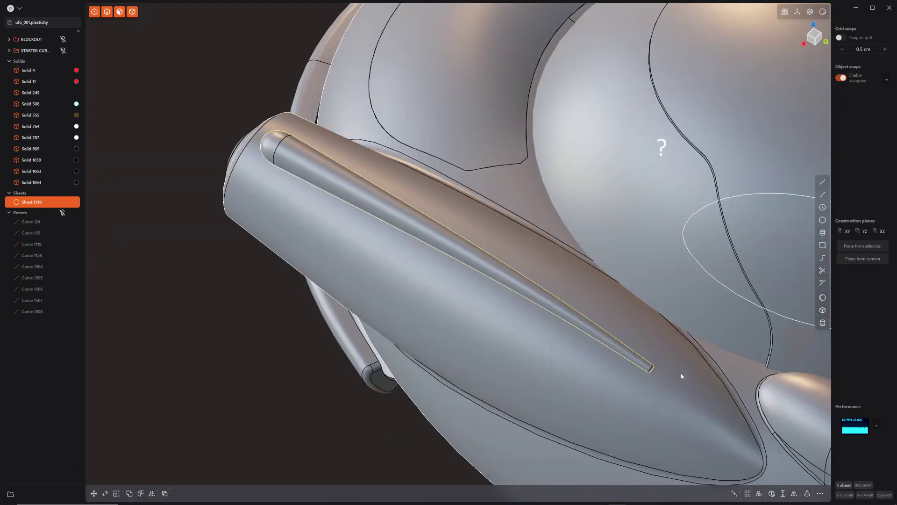
scroll(681, 376, up, 6)
click(610, 380)
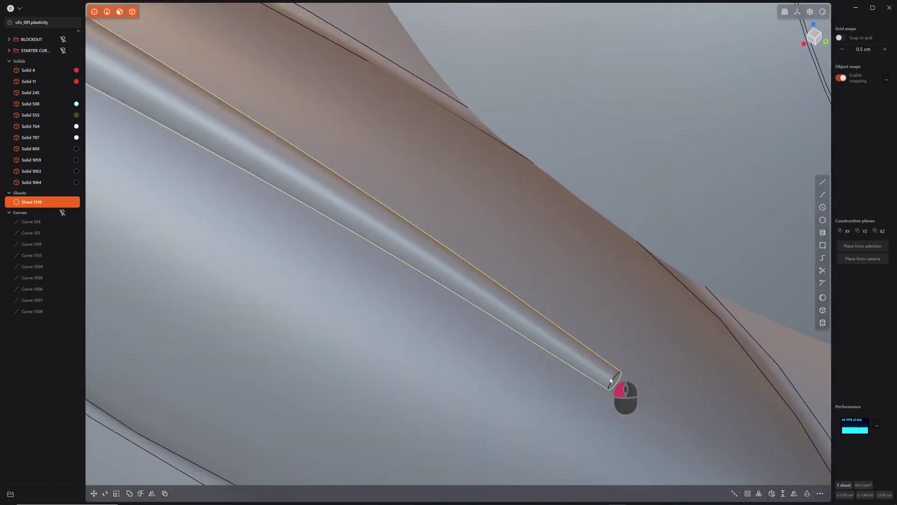
double_click(612, 381)
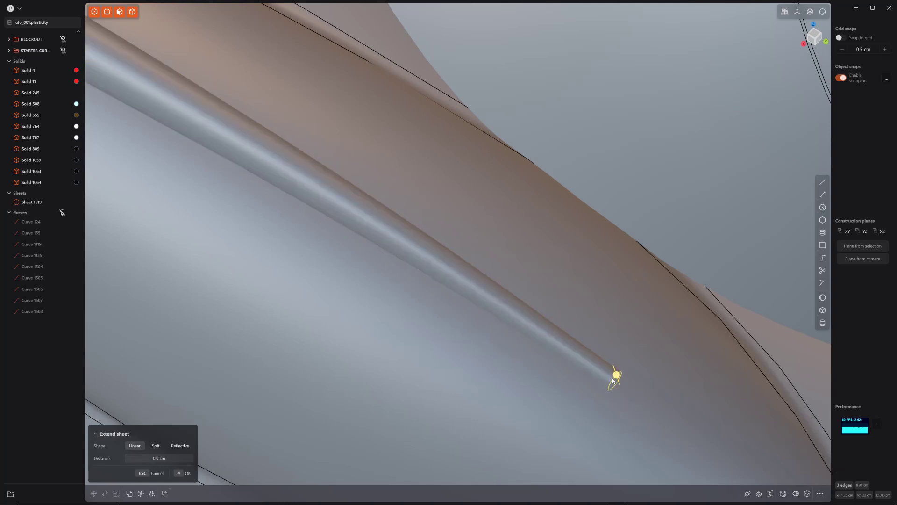
key(grave)
click(169, 437)
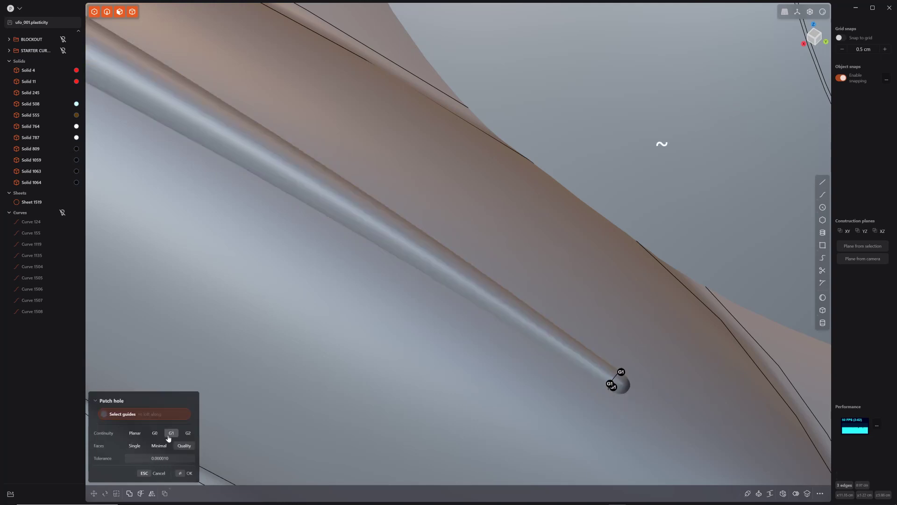
key(Return)
Join the capped tapered tube to the ship's main body with a Boolean union
scroll(321, 336, down, 3)
middle_drag(320, 336, 477, 304)
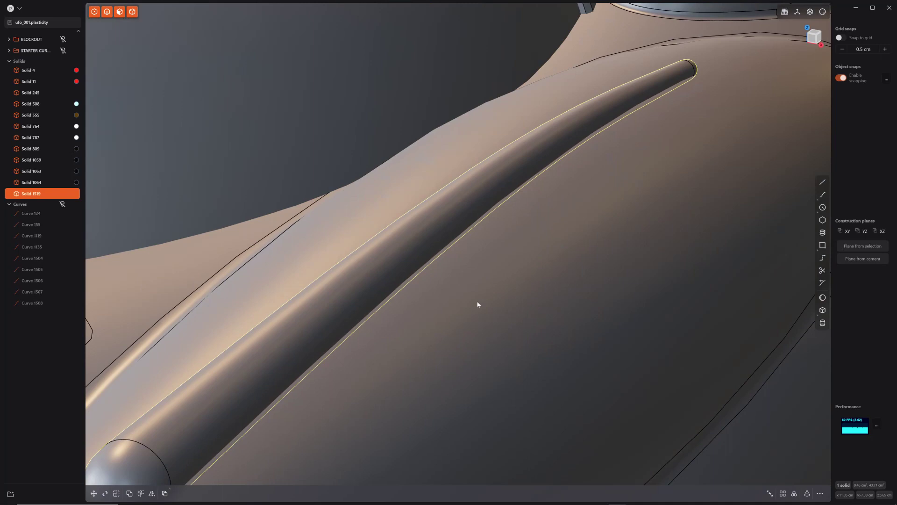
scroll(499, 316, down, 2)
scroll(499, 314, down, 2)
mouse_move(507, 335)
middle_down()
mouse_move(497, 335)
mouse_move(497, 349)
middle_up()
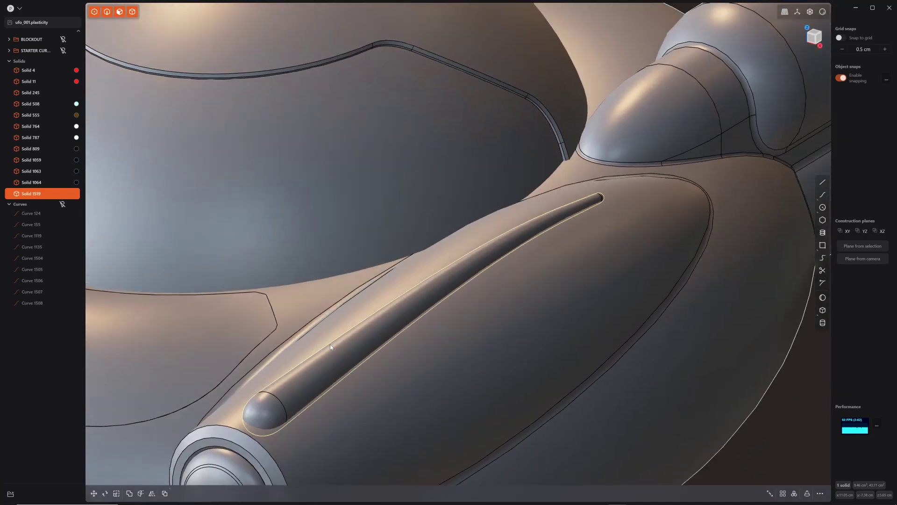
click(497, 352)
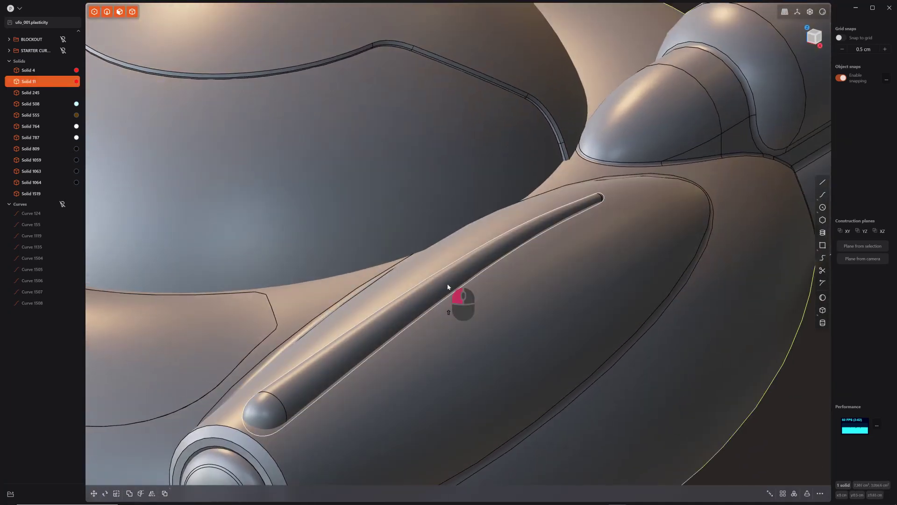
shift+click(448, 287)
key(q)
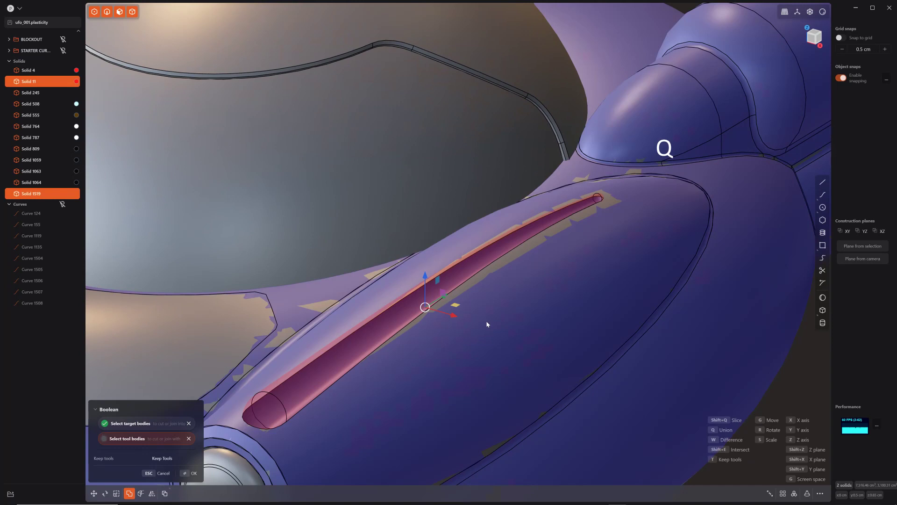
key(q)
right_click(495, 325)
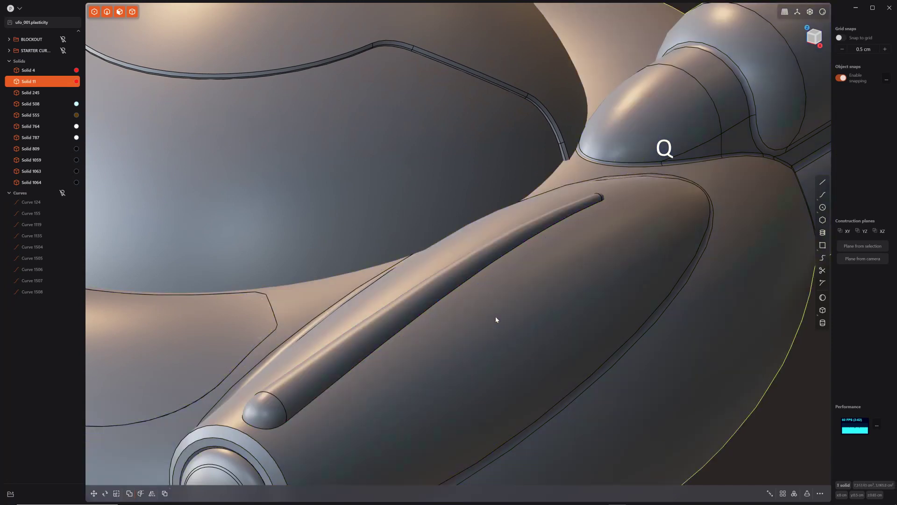
Fillet the edges where the tapered tube meets the side pod with a distance of 0.375 cm
click(412, 322)
key(f)
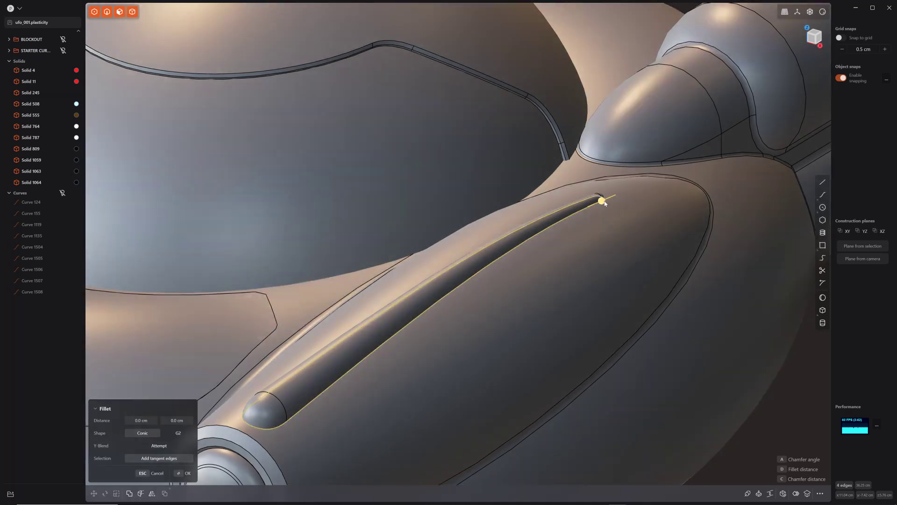
drag(601, 200, 615, 201)
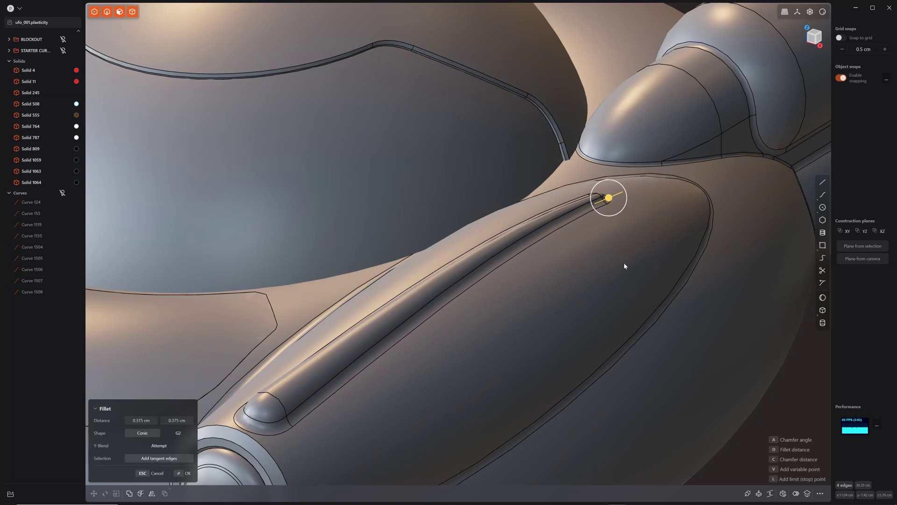
key(Return)
scroll(515, 342, down, 3)
scroll(514, 374, down, 3)
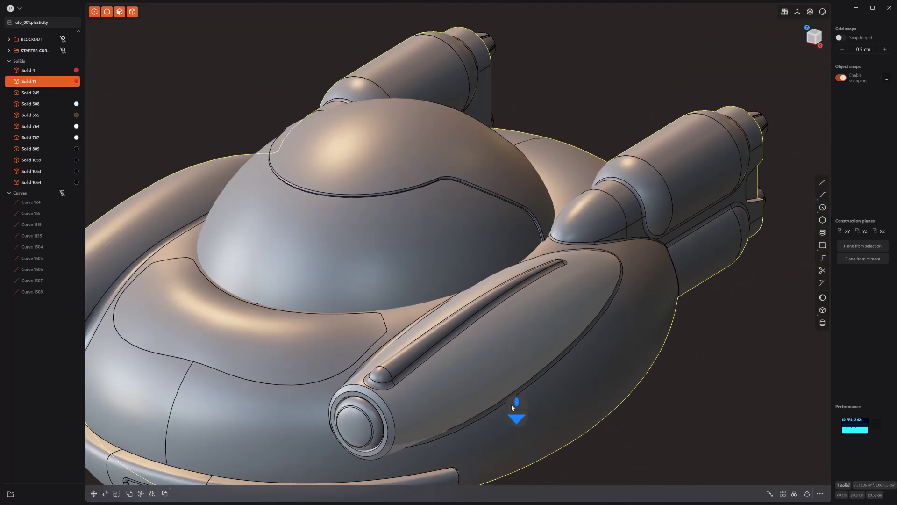
middle_drag(511, 405, 579, 290)
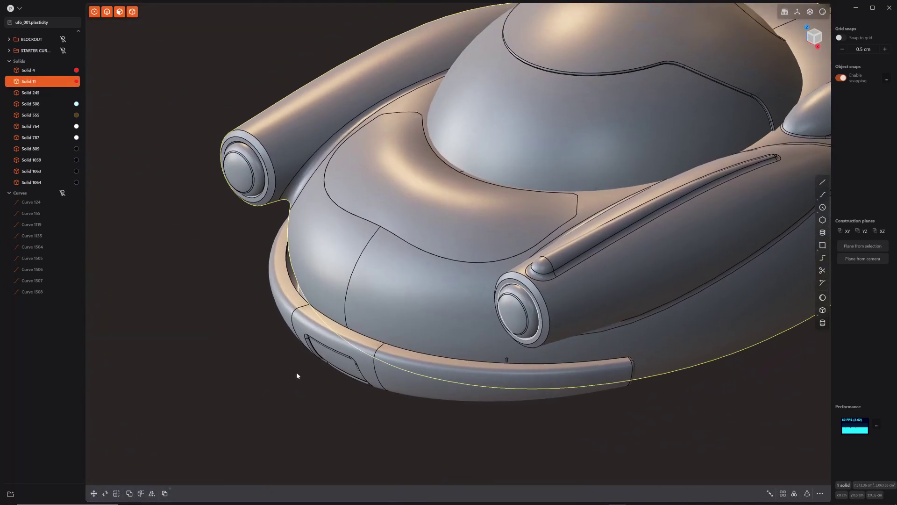
Hide the front bumper solid and show the construction curves
click(400, 384)
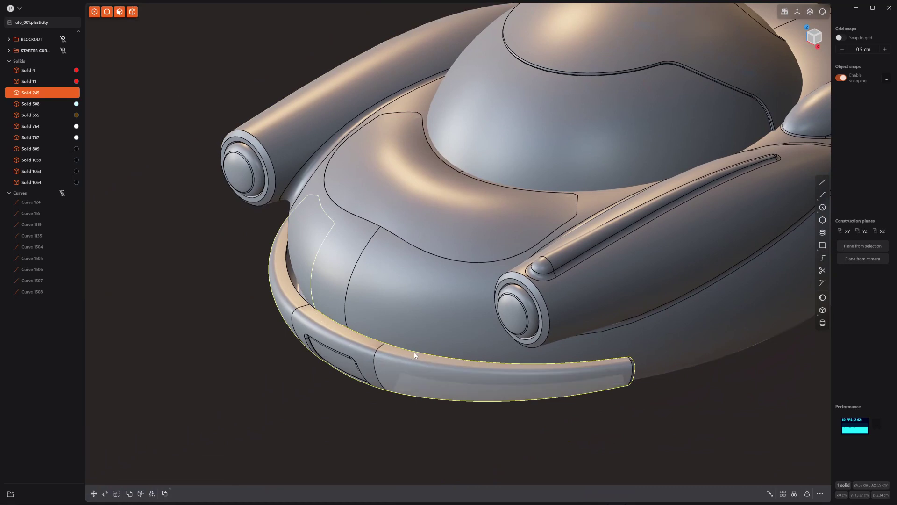
key(h)
middle_drag(337, 403, 392, 383)
click(63, 193)
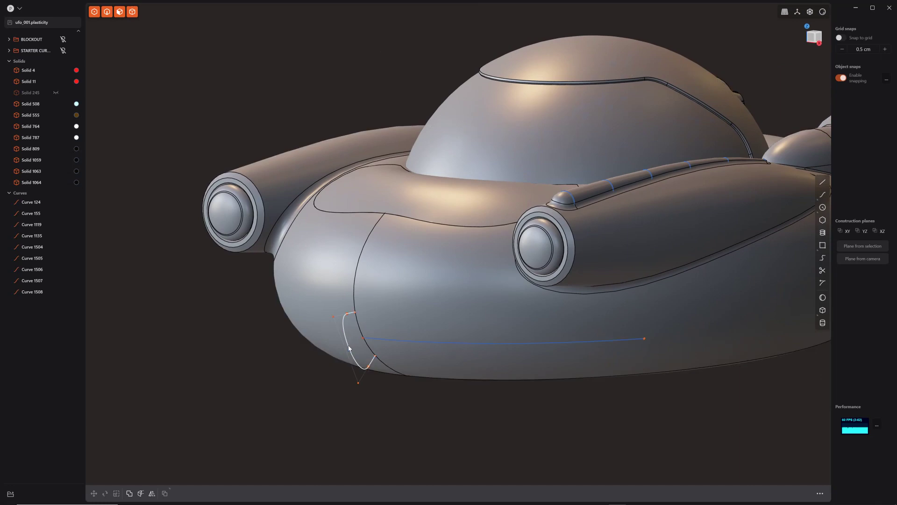
Create a curve array of the bumper profile along the side guide curve with 5 copies and scale 0.40
click(356, 357)
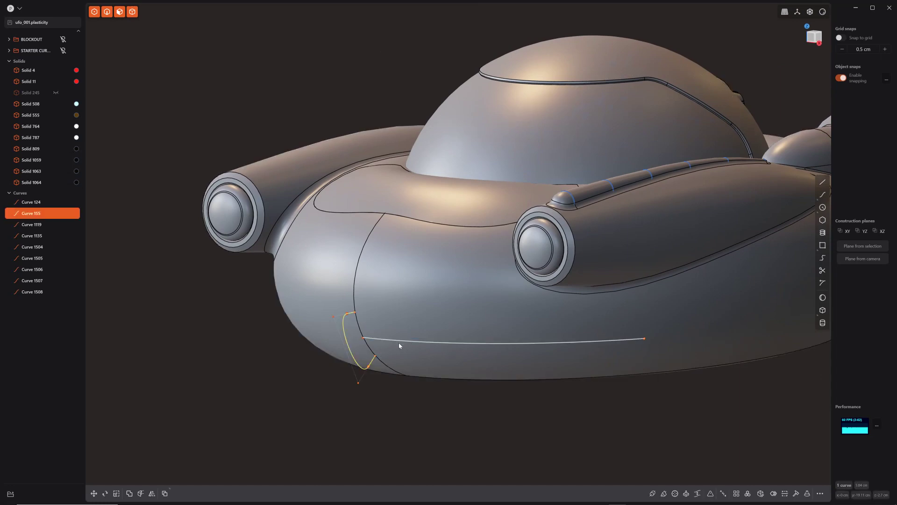
key(f)
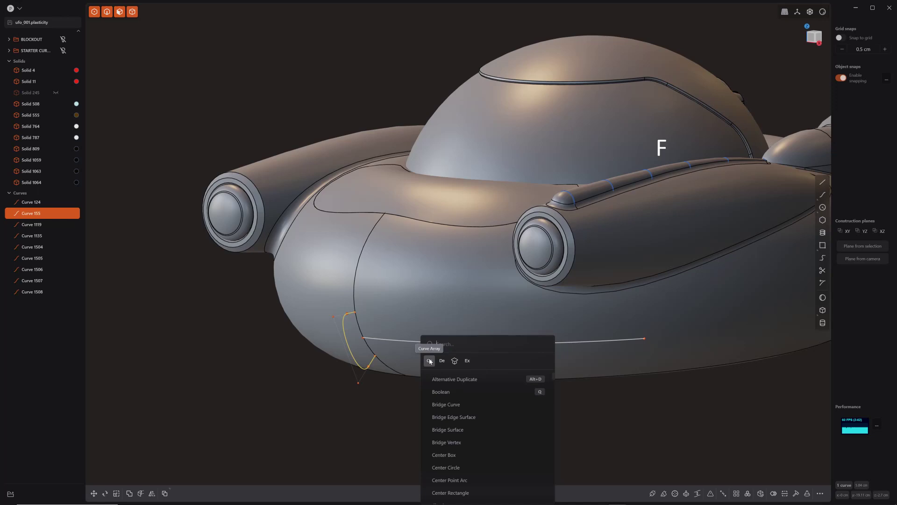
click(429, 361)
click(407, 340)
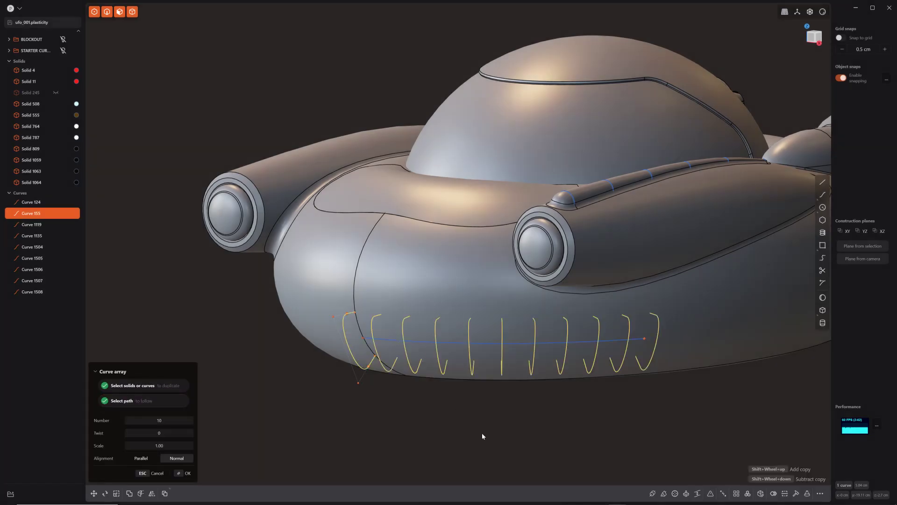
shift+scroll(284, 424, down, 5)
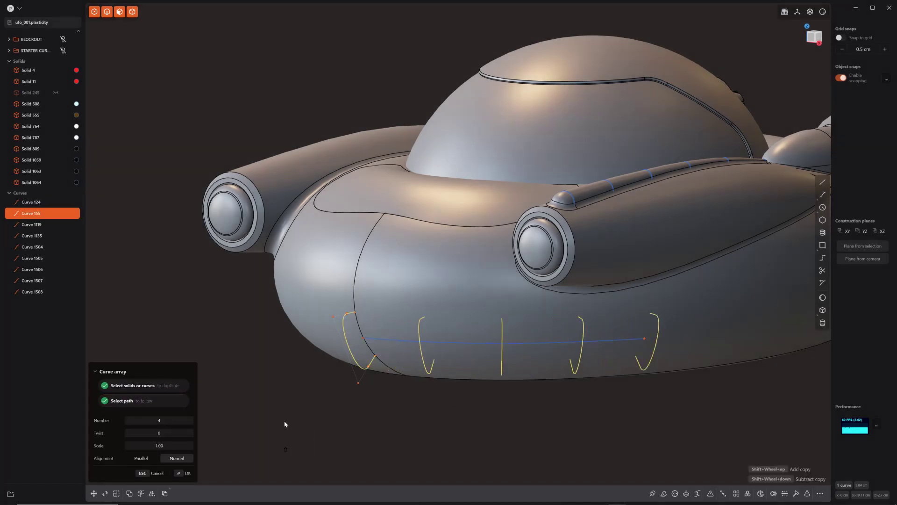
click(175, 444)
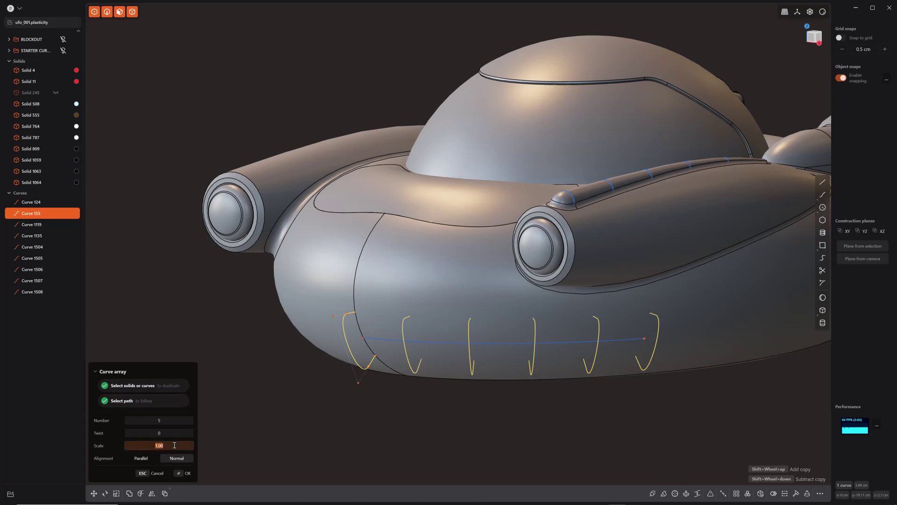
text(.4)
key(Return)
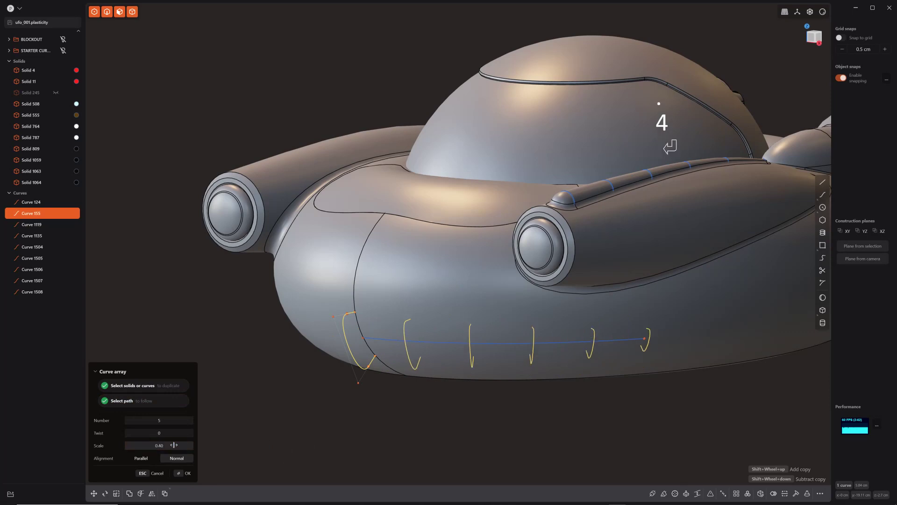
click(187, 473)
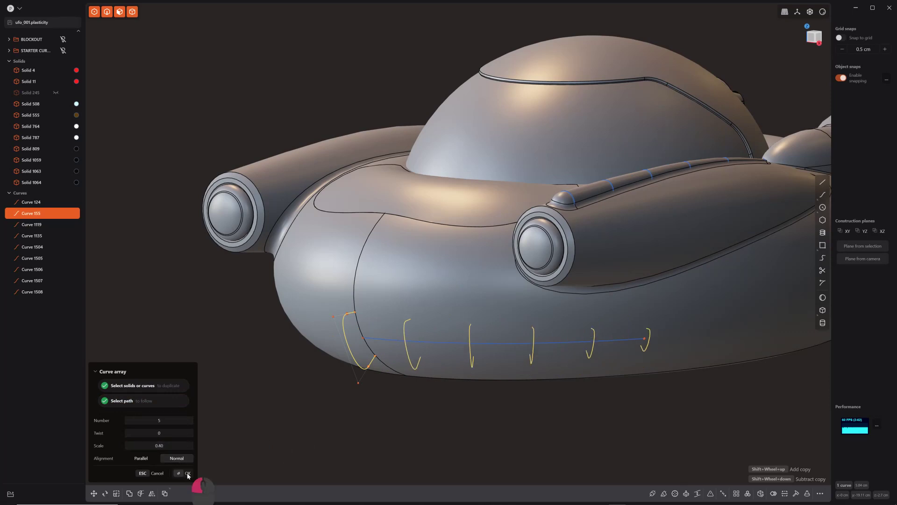
Loft a tapered sheet through the arrayed bumper profiles and isolate it
key(l)
click(429, 419)
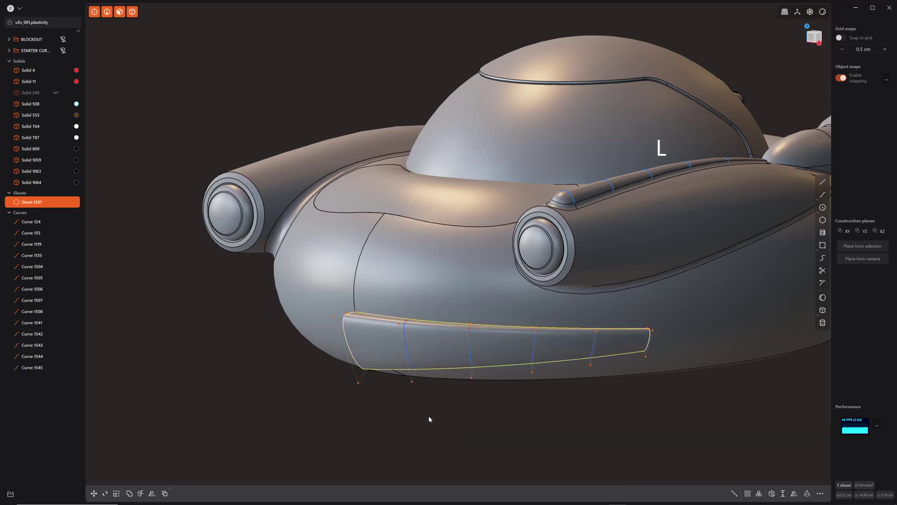
key(.)
key(.)
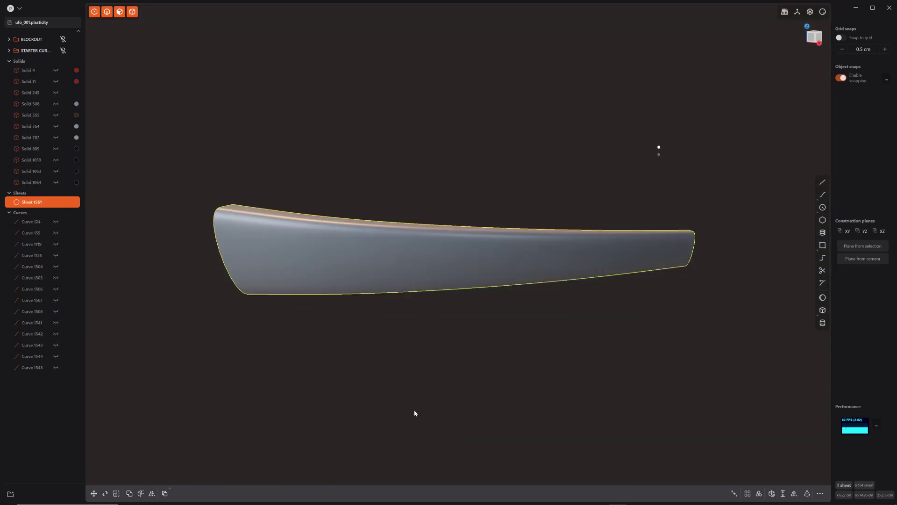
Mirror the lofted bumper sheet across the X axis, merging both halves into one sheet
mouse_move(371, 369)
middle_down()
mouse_move(397, 374)
mouse_move(378, 380)
middle_up()
key(alt+x)
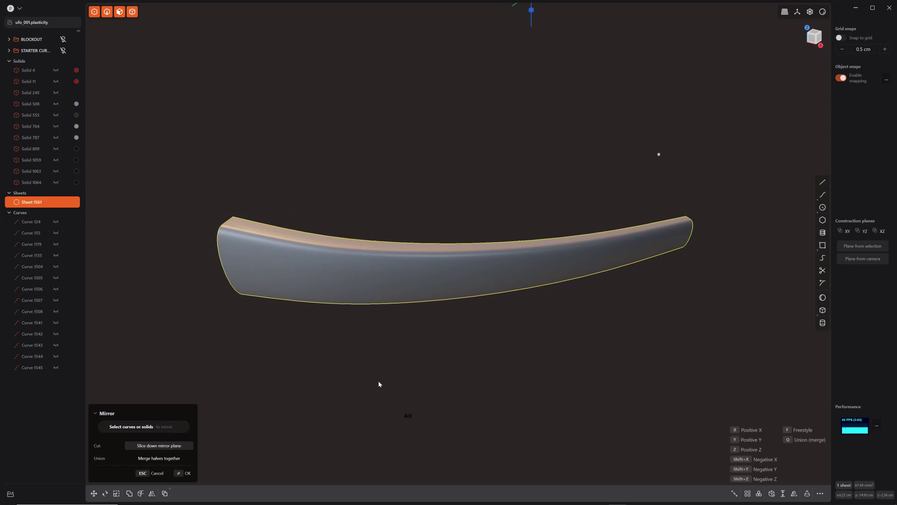
middle_drag(524, 109, 551, 227)
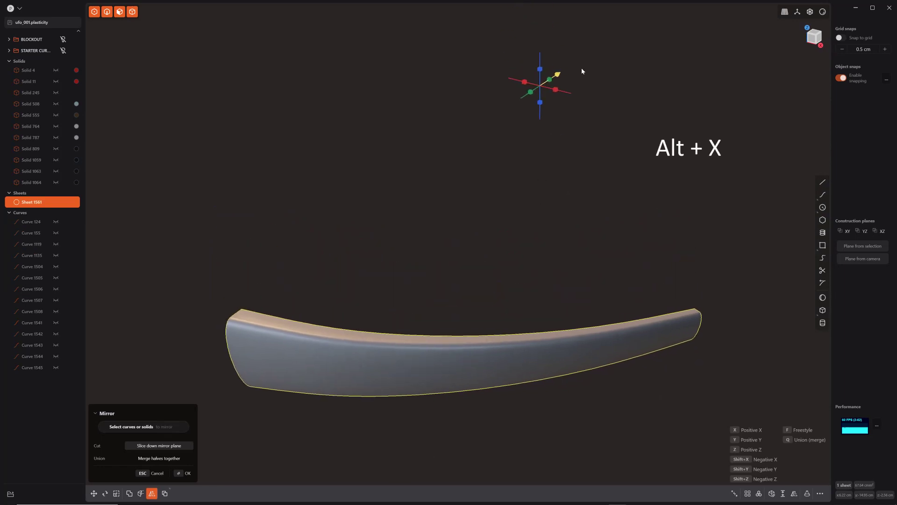
click(555, 91)
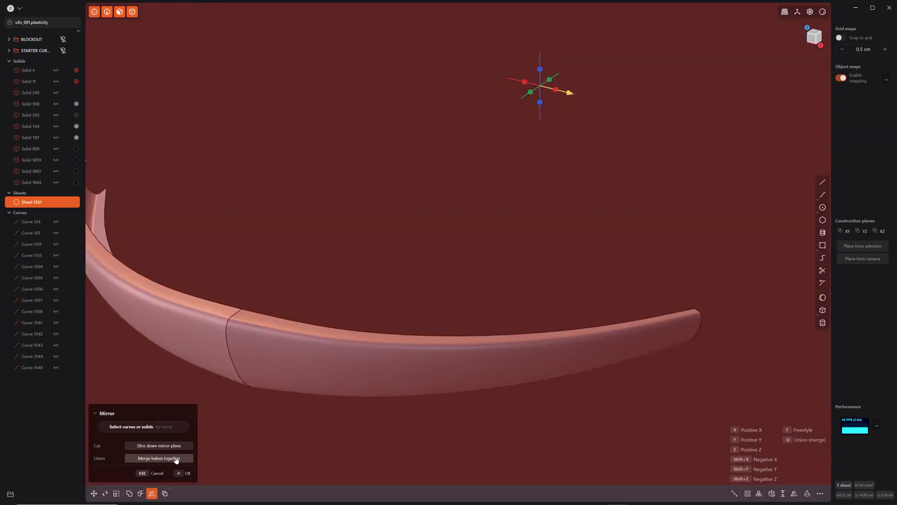
click(186, 473)
Cut the bumper sheet crosswise a short distance to one side of the centre seam
middle_drag(275, 462, 326, 371)
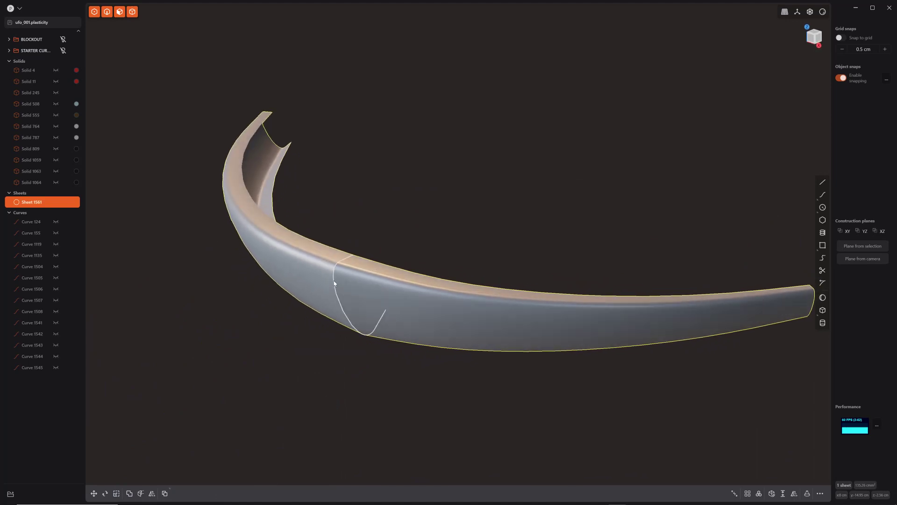
middle_drag(346, 343, 300, 356)
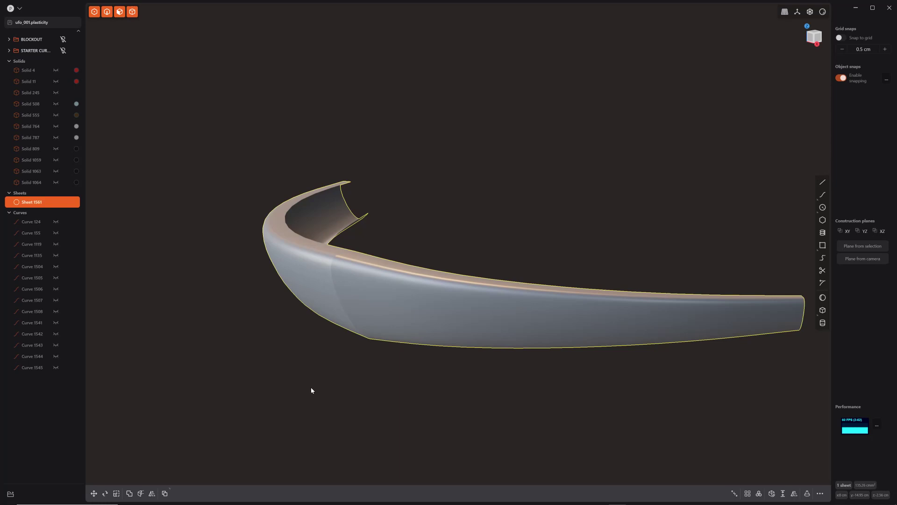
middle_drag(301, 408, 347, 398)
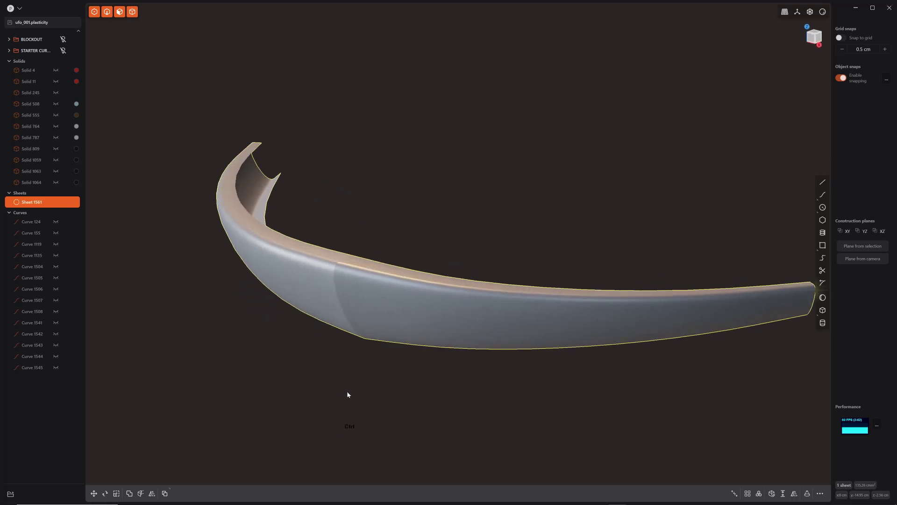
key(ctrl+r)
key(Tab)
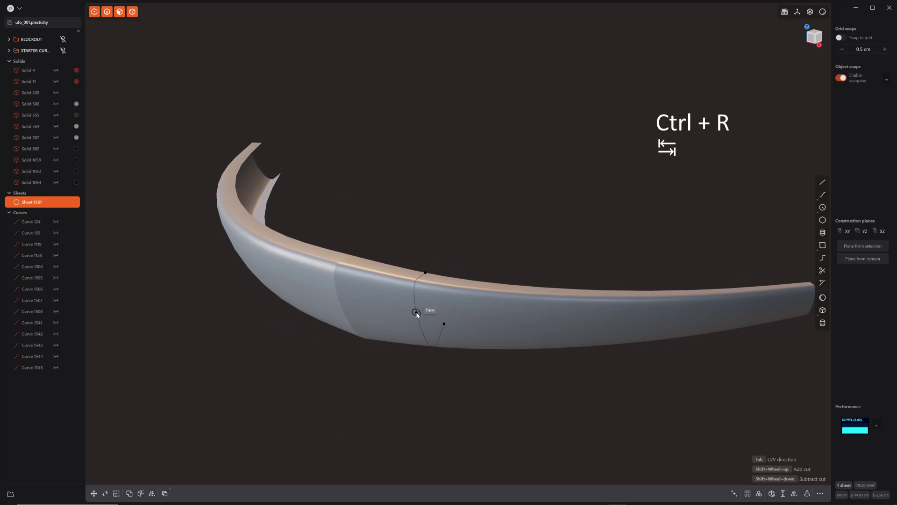
click(417, 313)
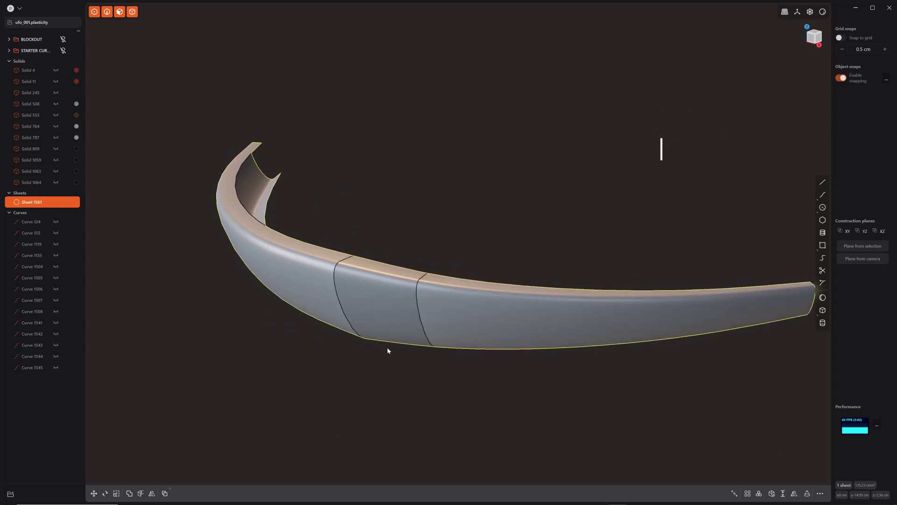
Mirror the cut bumper sheet across the X axis with the halves merged, repeating the cut on the other side
middle_drag(322, 413, 303, 348)
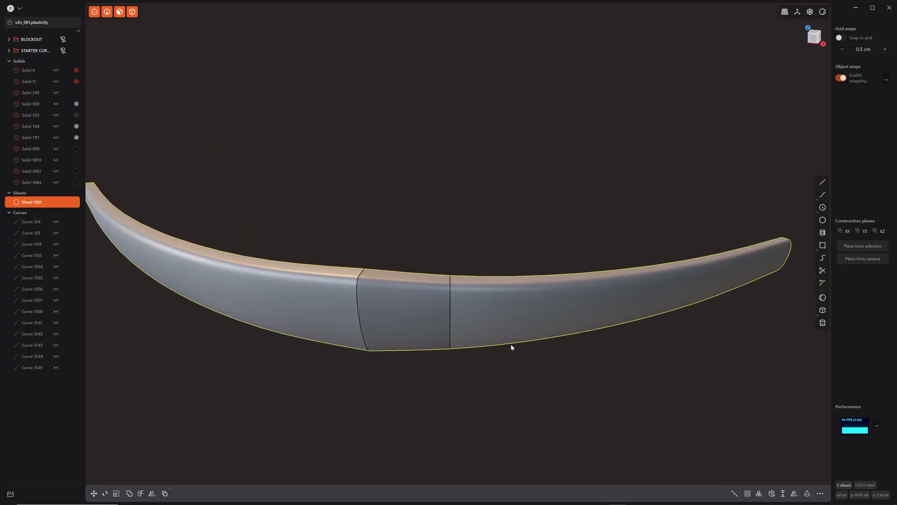
key(alt+x)
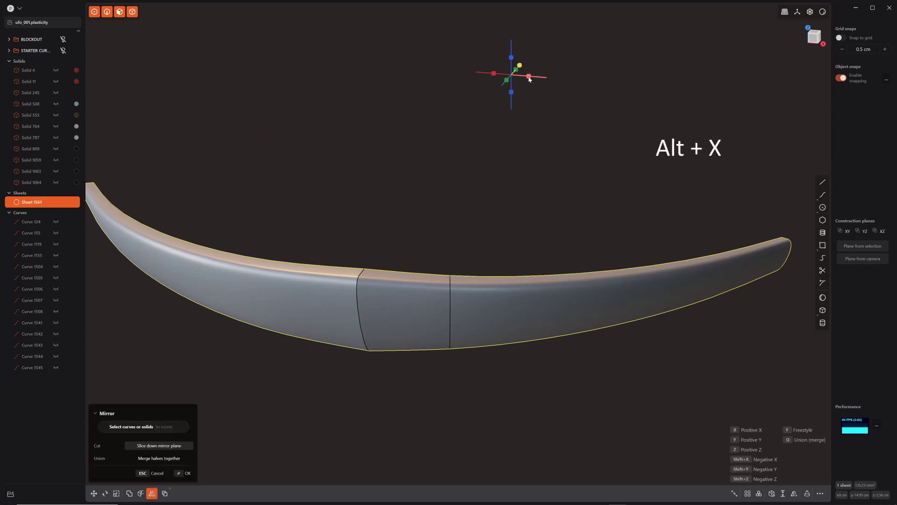
click(529, 77)
click(170, 457)
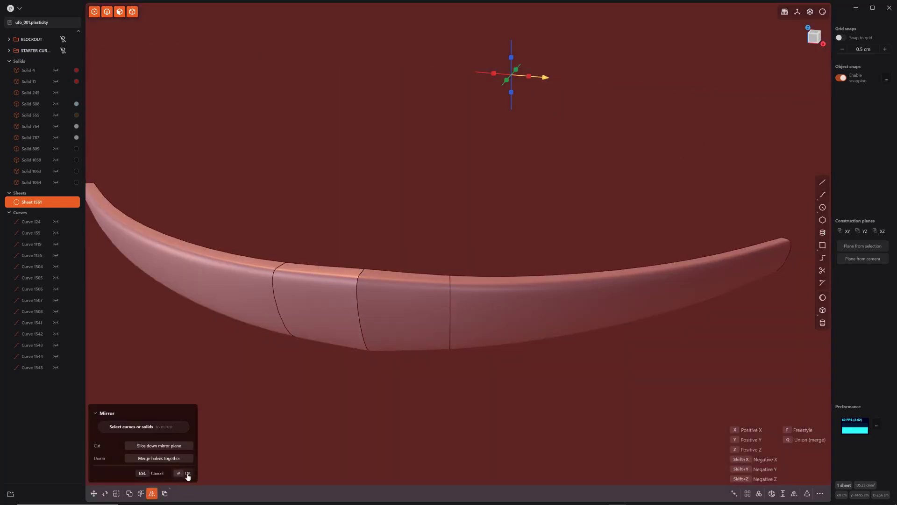
click(186, 474)
Delete the two bumper faces on either side of the centre seam to leave an open gap
middle_drag(399, 438, 367, 455)
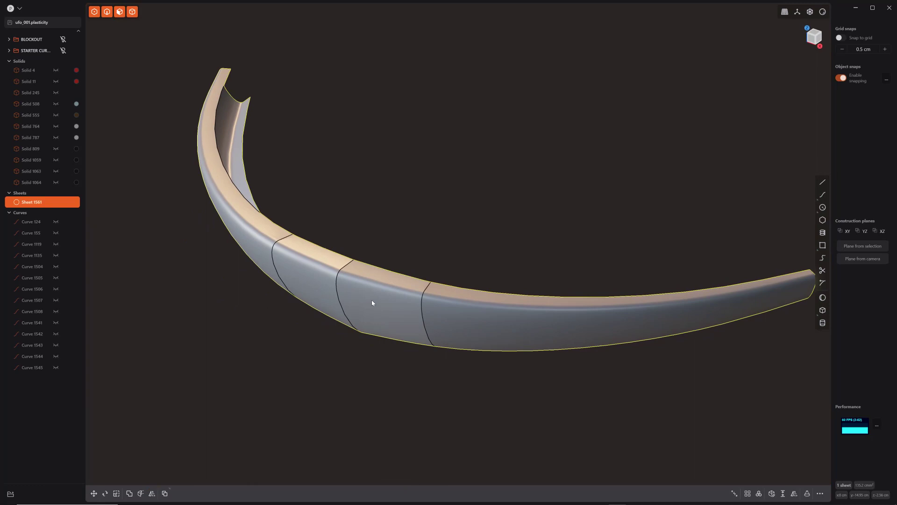
click(371, 299)
shift+click(312, 291)
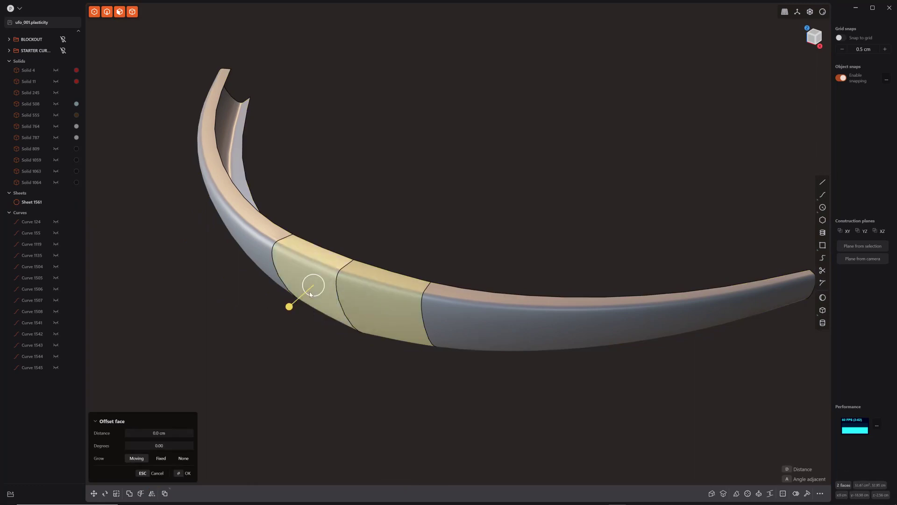
key(shift+BackSpace)
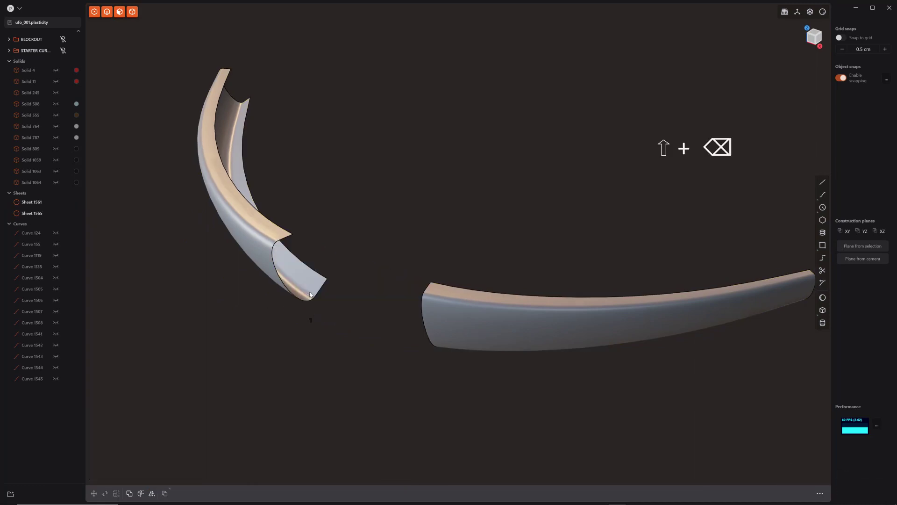
Loft between the two open edges facing the centre gap with G1 continuity to bridge the bumper halves
click(290, 269)
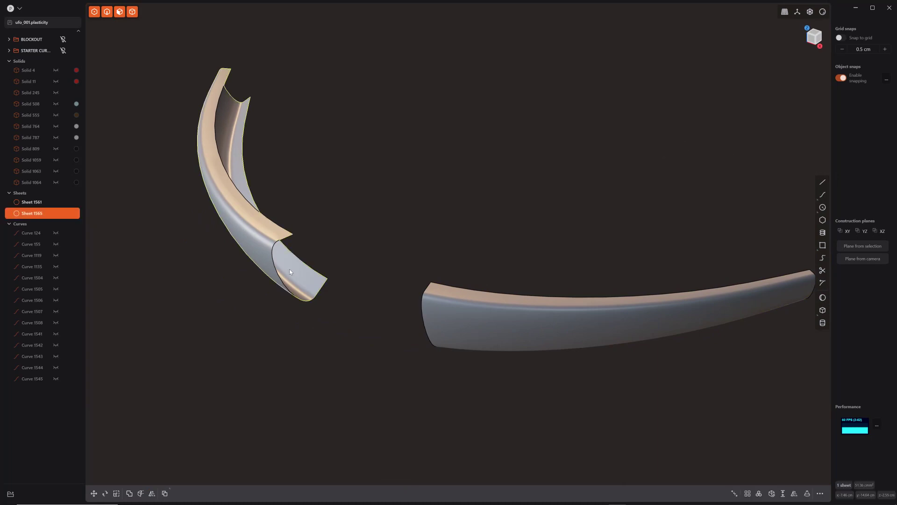
click(278, 275)
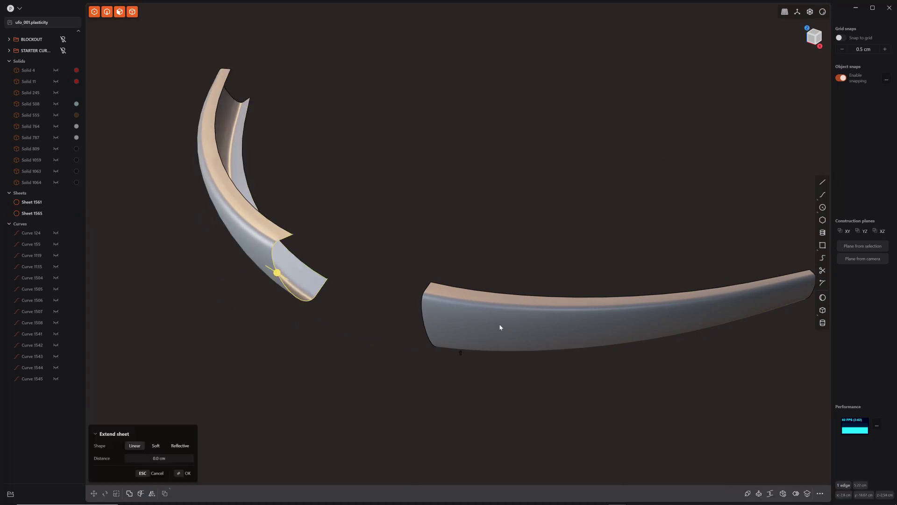
shift+click(477, 328)
click(424, 321)
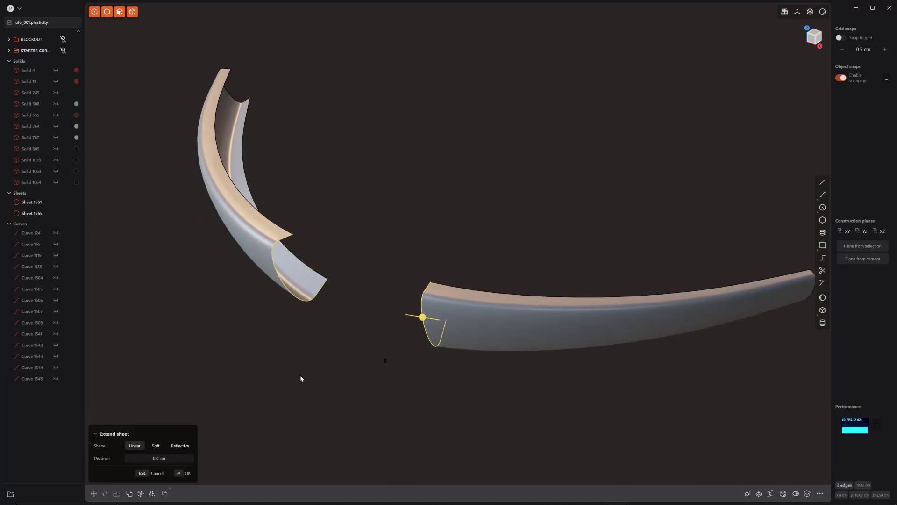
key(l)
middle_drag(331, 387, 355, 415)
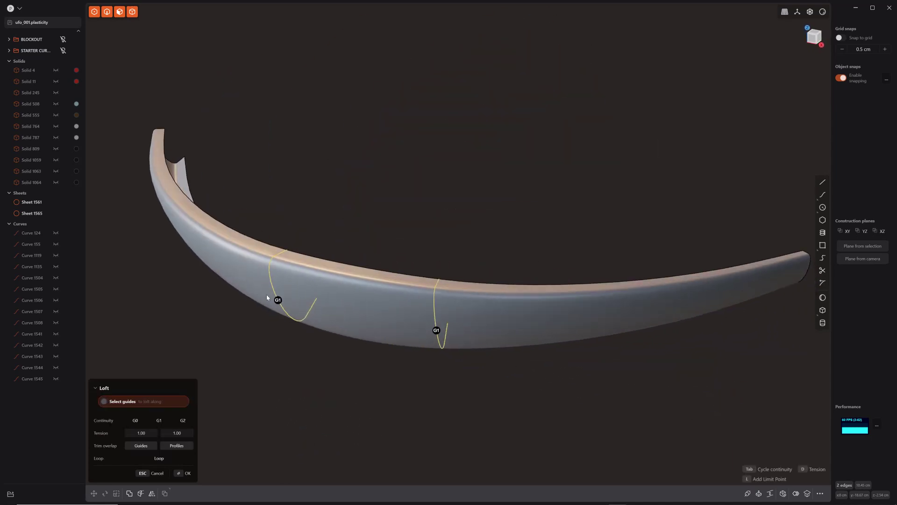
key(Return)
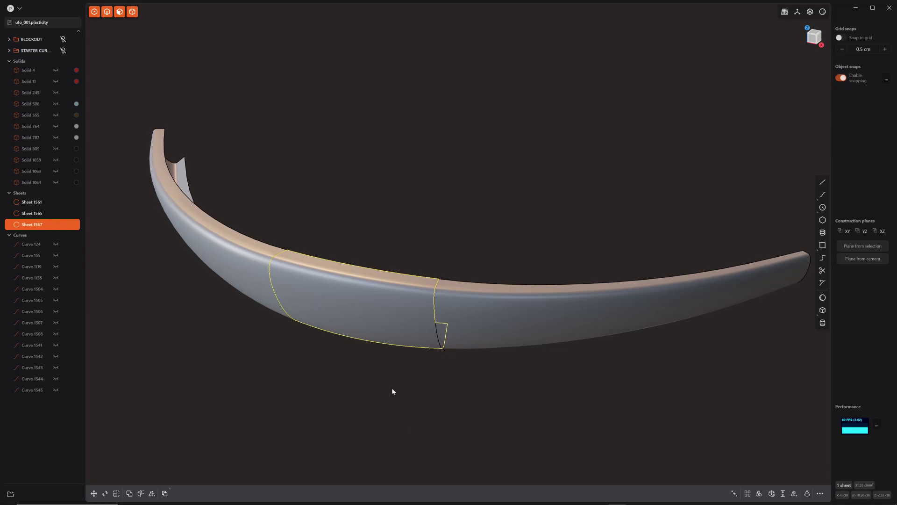
Join the two side sheets and the centre loft into a single bumper sheet
click(503, 327)
click(258, 281)
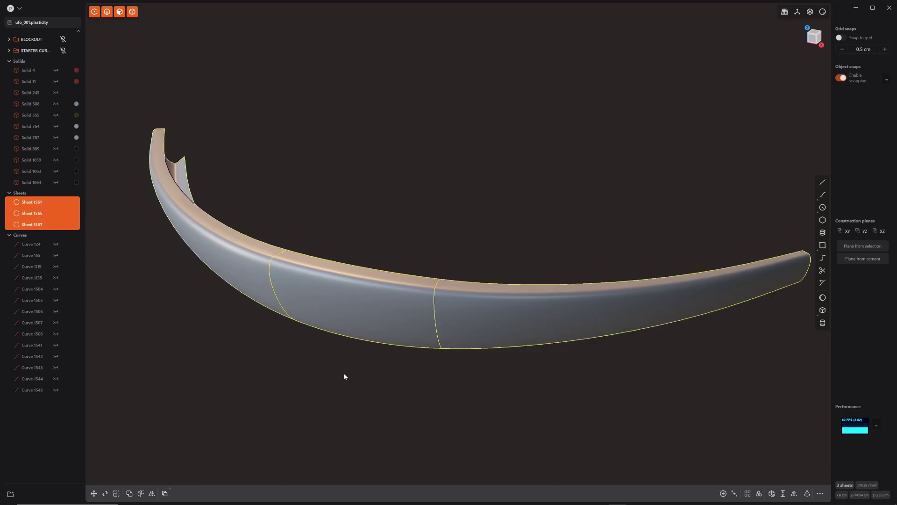
key(j)
middle_drag(354, 397, 340, 392)
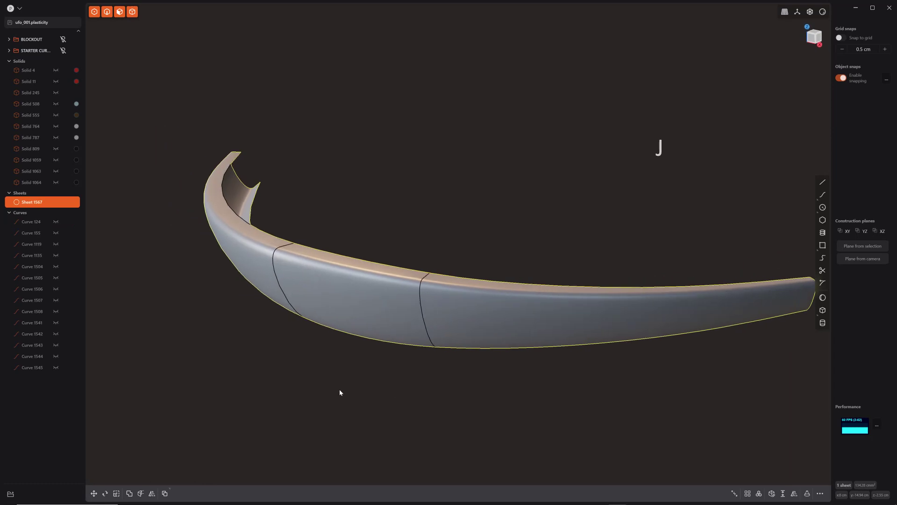
Hide the edge lines and examine the joined bumper sheet's surface for smoothness across the centre
key(shift+backslash)
middle_drag(349, 436, 342, 403)
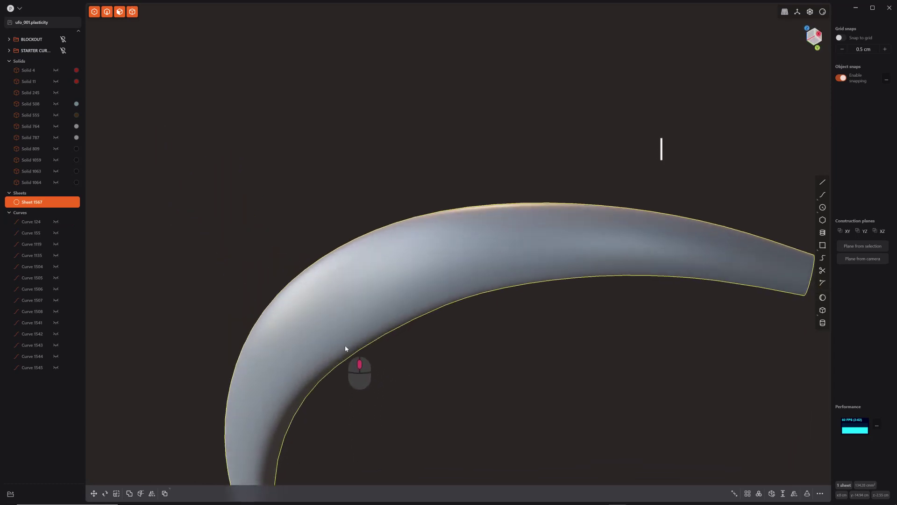
middle_drag(345, 348, 331, 438)
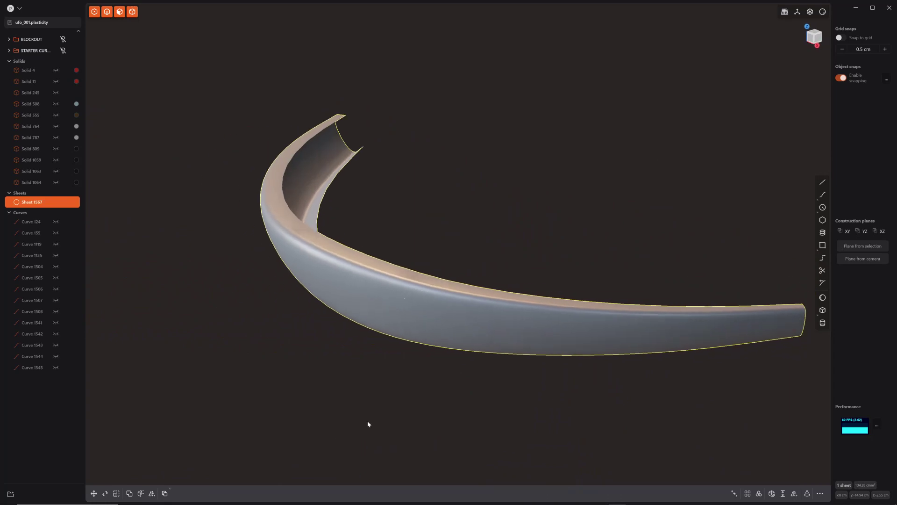
Bring the rest of the UFO model back into view with the edge lines displayed again
scroll(385, 419, down, 3)
middle_drag(385, 420, 272, 361)
key(slash)
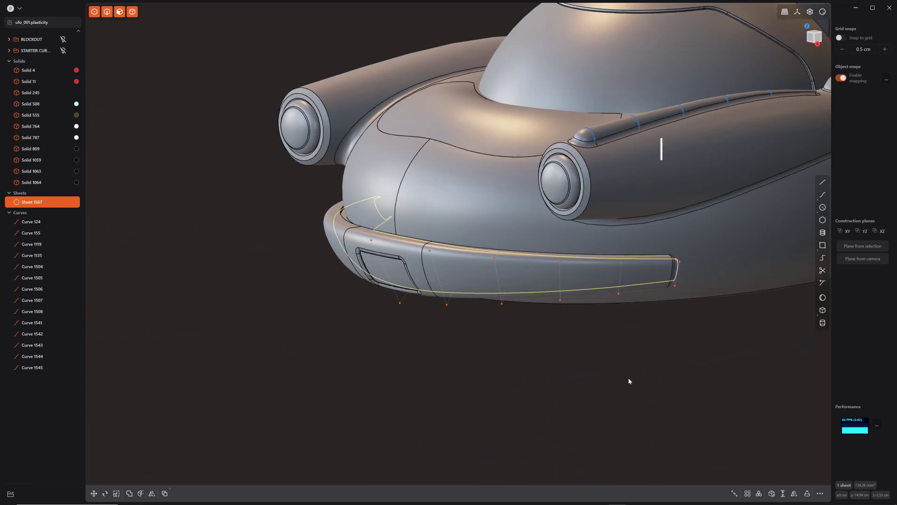
Fillet the sharp vertical edge between the side recess and the end face that carries the two cones, about 0.097 cm
middle_drag(727, 353, 487, 248)
scroll(494, 307, up, 10)
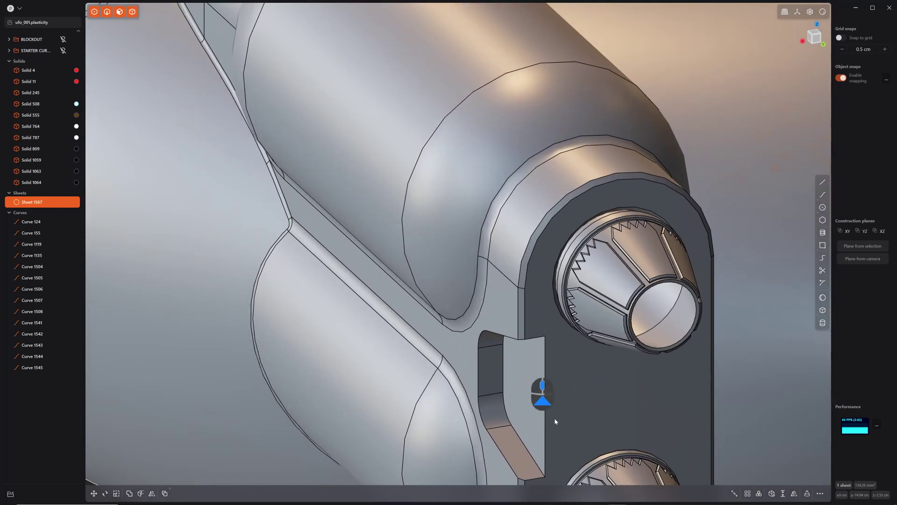
middle_drag(555, 421, 562, 367)
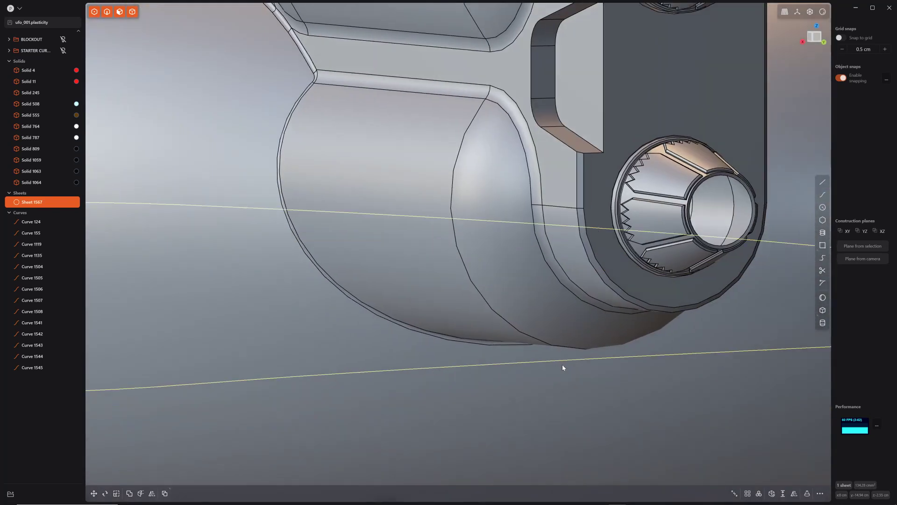
click(582, 94)
key(o)
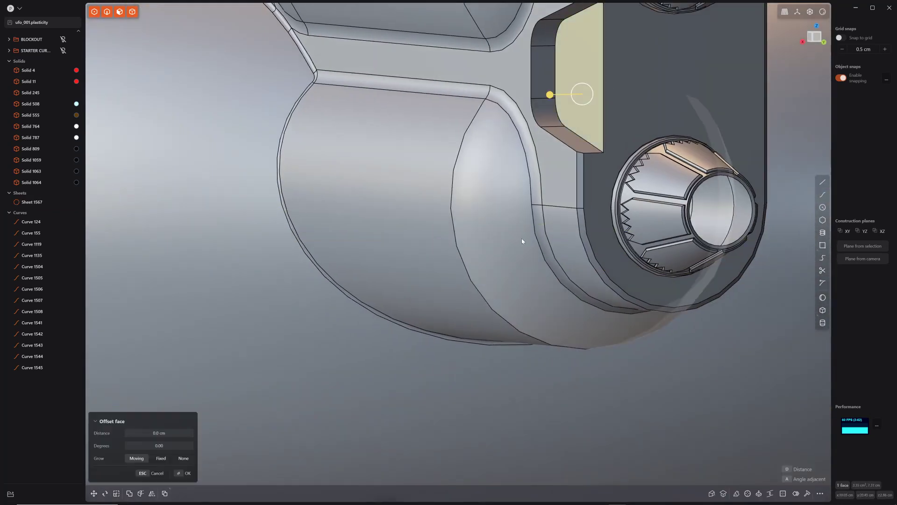
scroll(523, 240, up, 5)
scroll(528, 262, down, 5)
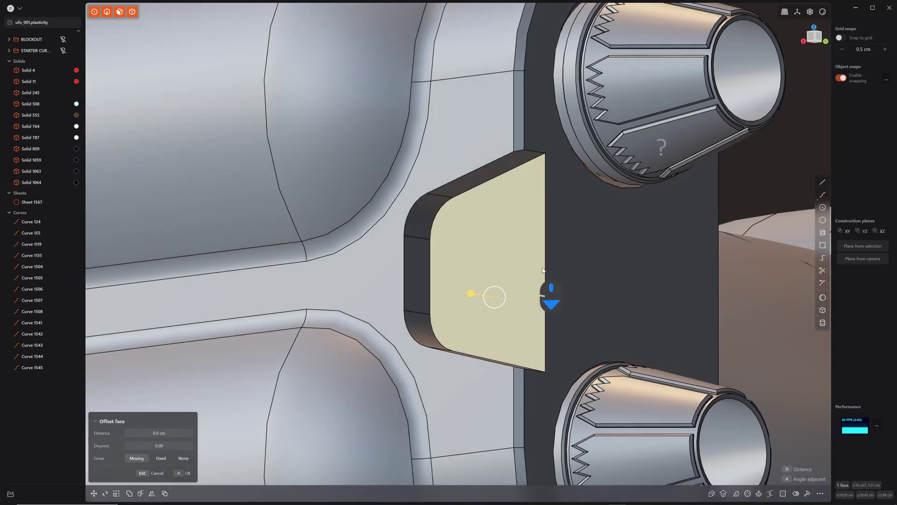
middle_drag(543, 270, 549, 310)
click(538, 295)
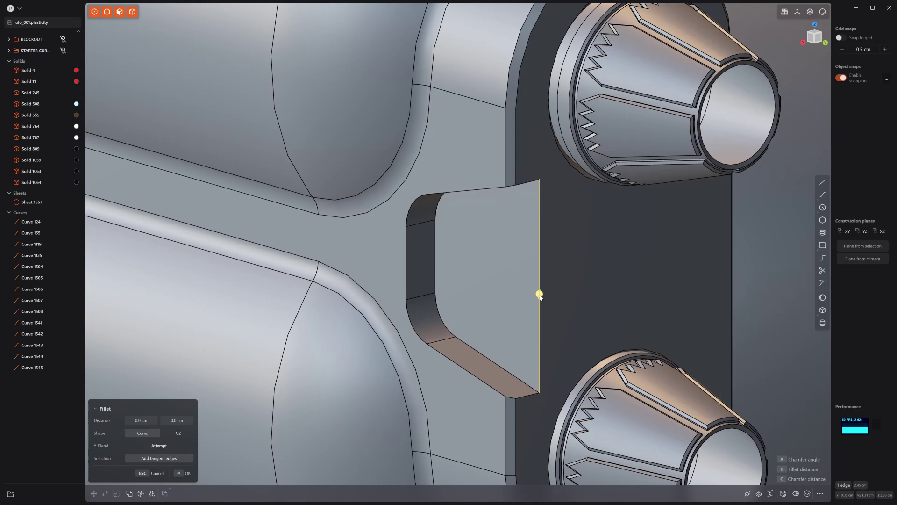
mouse_move(538, 295)
mouse_down()
mouse_move(557, 306)
mouse_move(539, 295)
mouse_up()
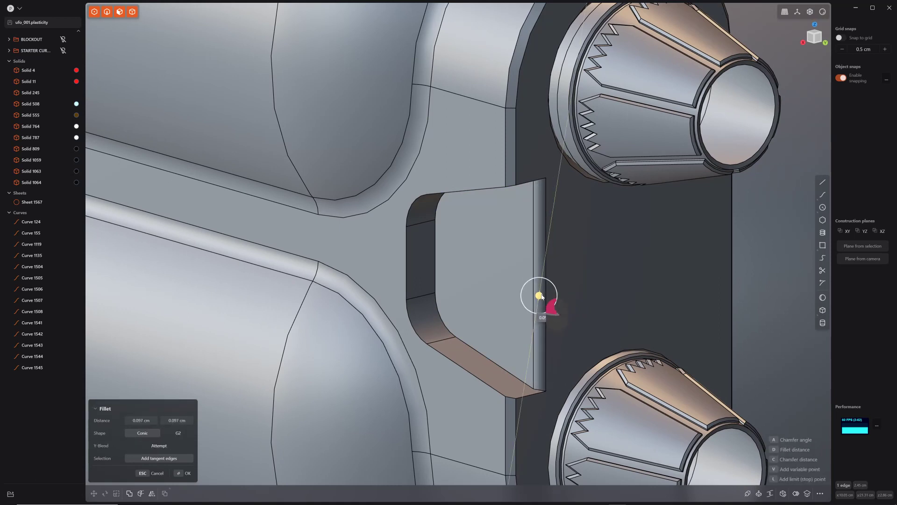
right_click(579, 288)
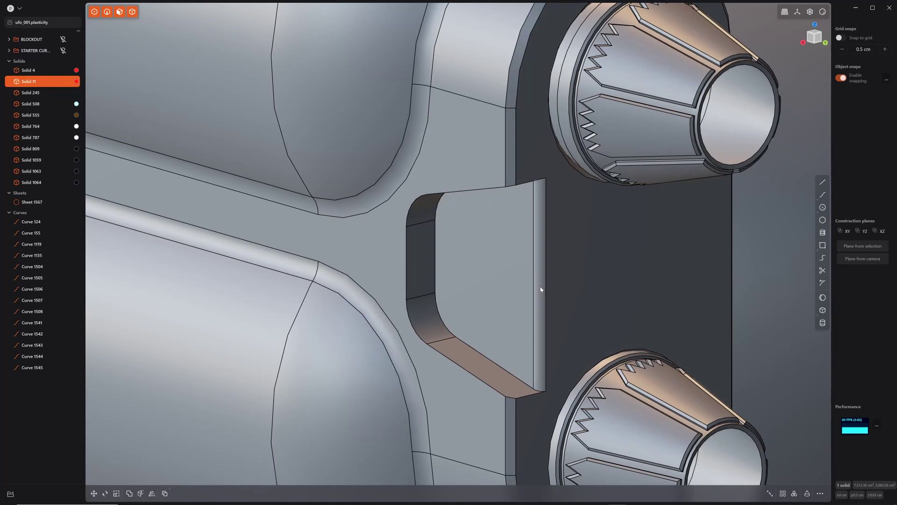
Enlarge the fillet on the recess's vertical edge by offsetting its face outward
click(539, 294)
key(f)
mouse_move(574, 294)
middle_down()
mouse_move(599, 293)
mouse_move(579, 282)
middle_up()
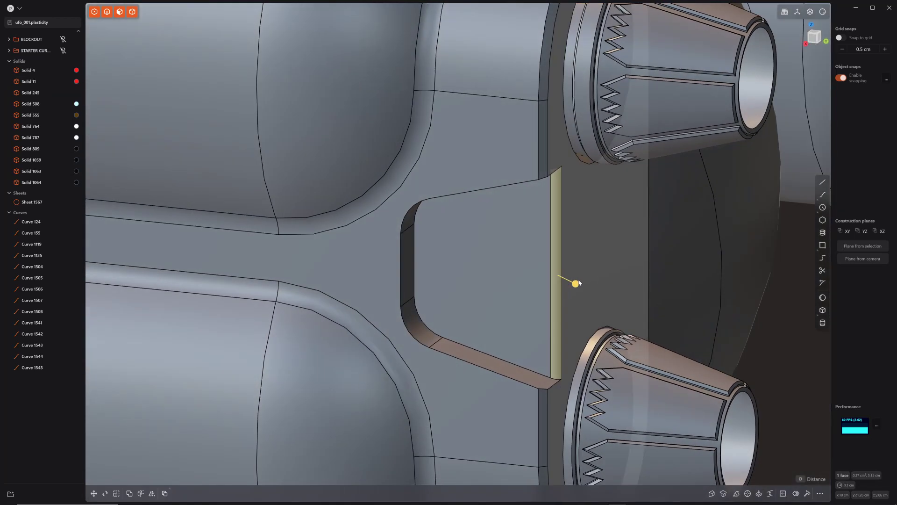
drag(575, 283, 596, 288)
click(595, 214)
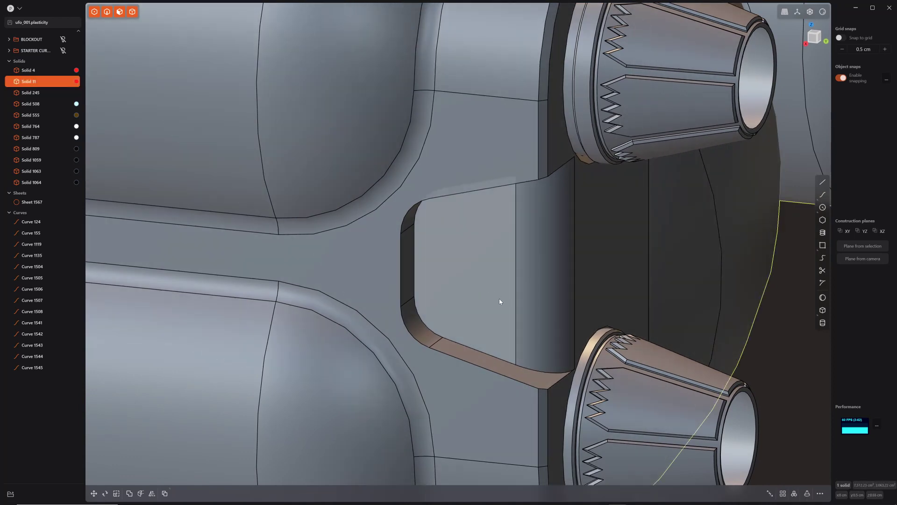
Undo the fillet and its enlargement on the recess's vertical edge
middle_drag(536, 312, 499, 314)
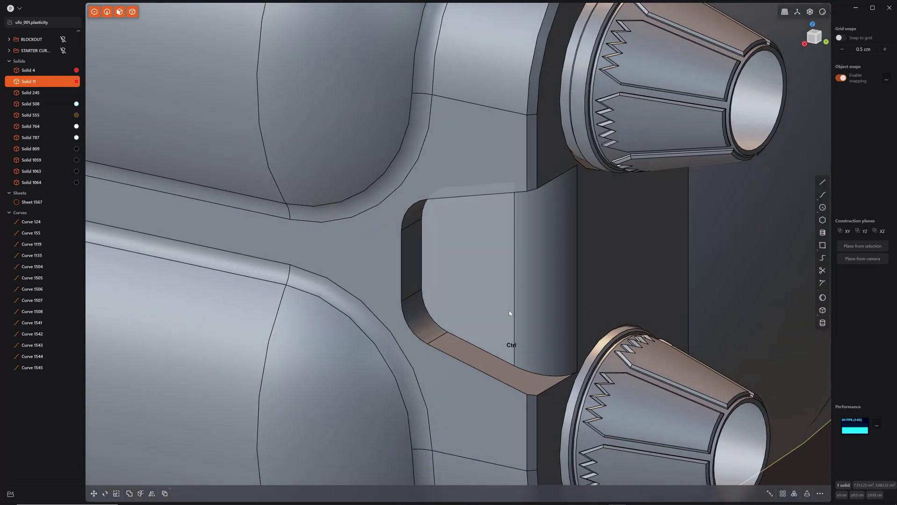
key(ctrl+z)
key(ctrl+z)
key(ctrl+z)
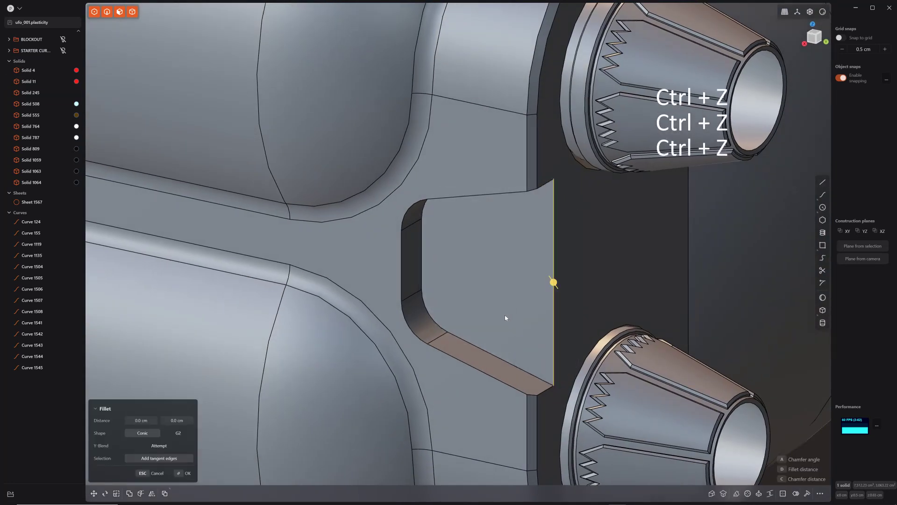
Duplicate the floor and side wall faces of the recess as a separate sheet
middle_drag(518, 320, 493, 312)
scroll(542, 324, down, 3)
shift+middle_drag(579, 302, 461, 317)
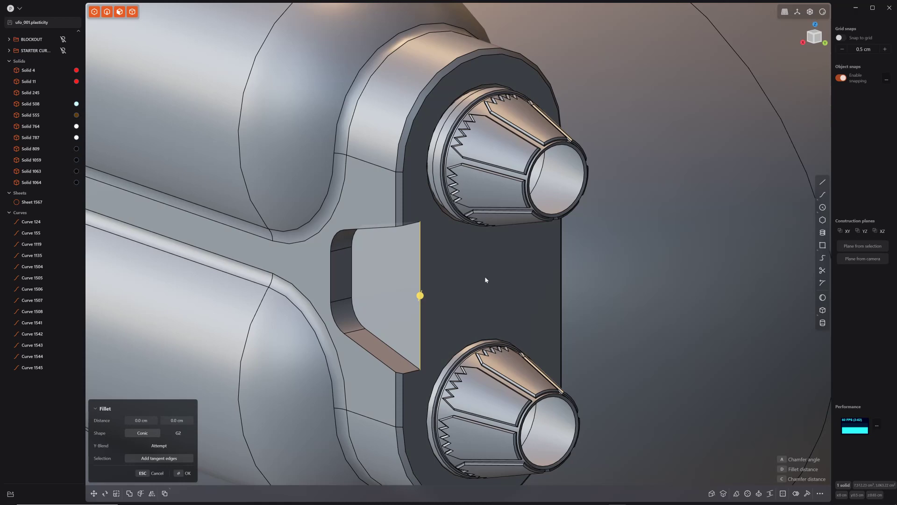
mouse_move(485, 279)
middle_down()
mouse_move(425, 301)
mouse_move(458, 302)
middle_up()
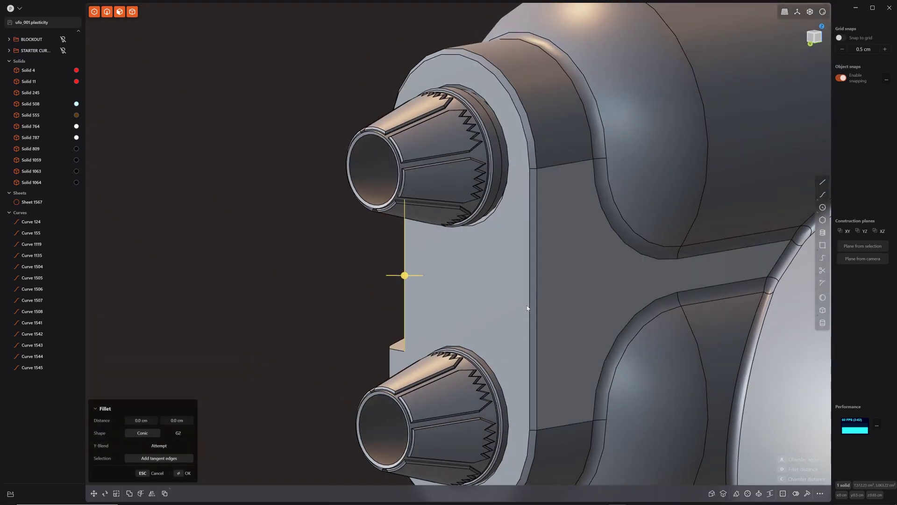
middle_drag(527, 308, 596, 298)
middle_drag(359, 287, 394, 272)
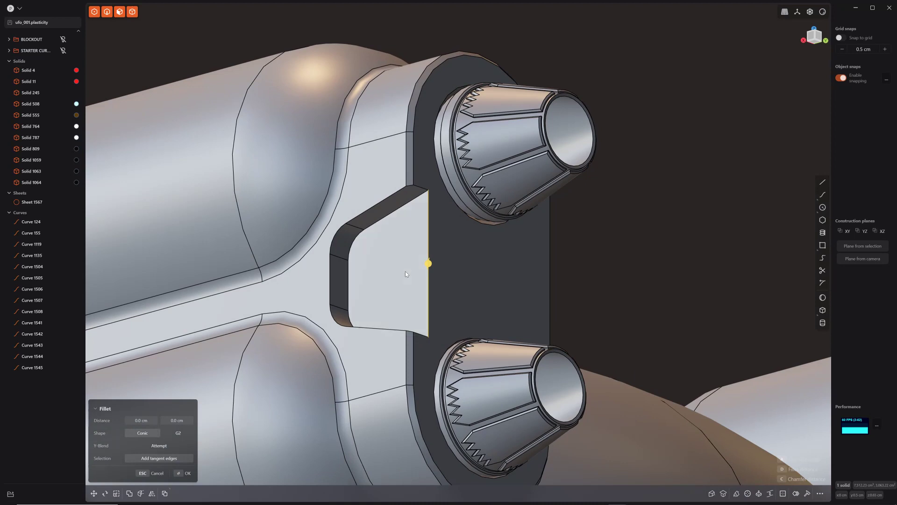
click(405, 274)
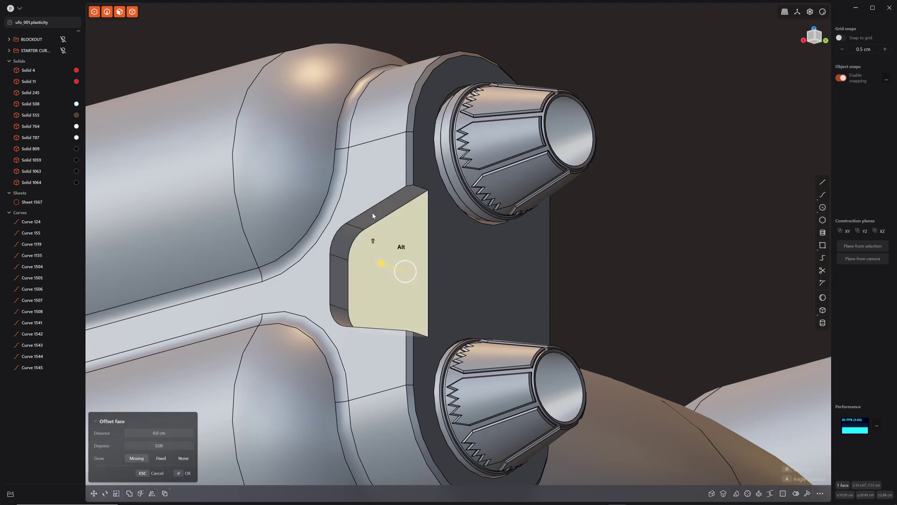
alt+shift+click(373, 215)
middle_drag(389, 296, 342, 323)
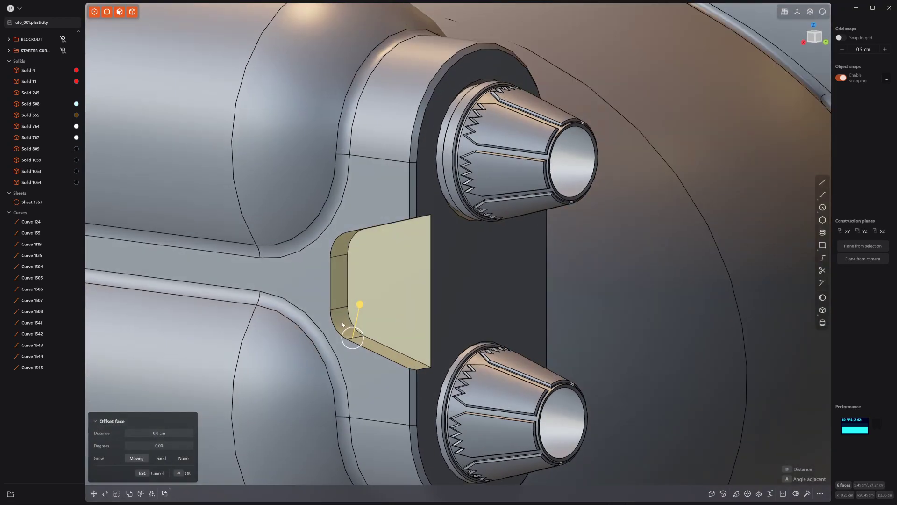
middle_drag(402, 304, 396, 326)
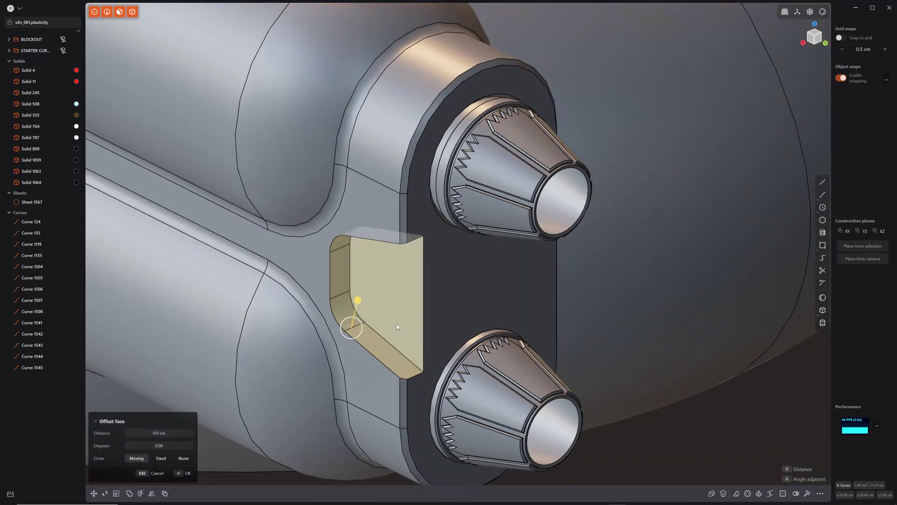
key(shift+d)
middle_drag(455, 310, 452, 299)
key(Return)
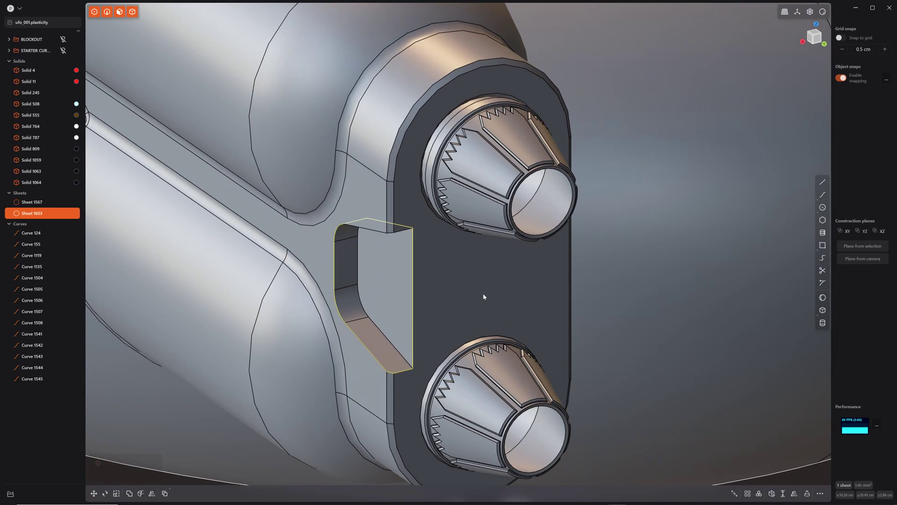
Mirror the recess sheet to the opposite side, using a freestyle mirror plane through the centre of the end face
key(alt+x)
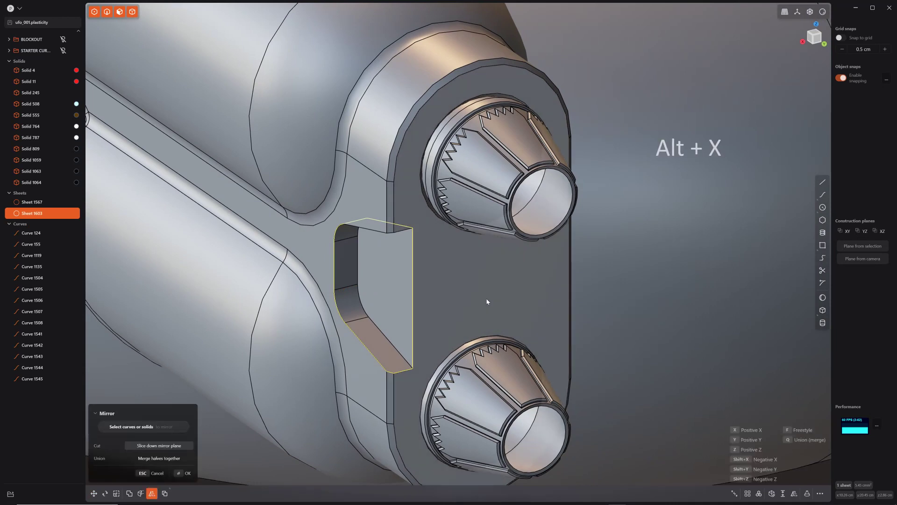
mouse_move(482, 294)
middle_down()
mouse_move(443, 248)
mouse_move(526, 252)
mouse_move(475, 274)
mouse_move(487, 288)
middle_up()
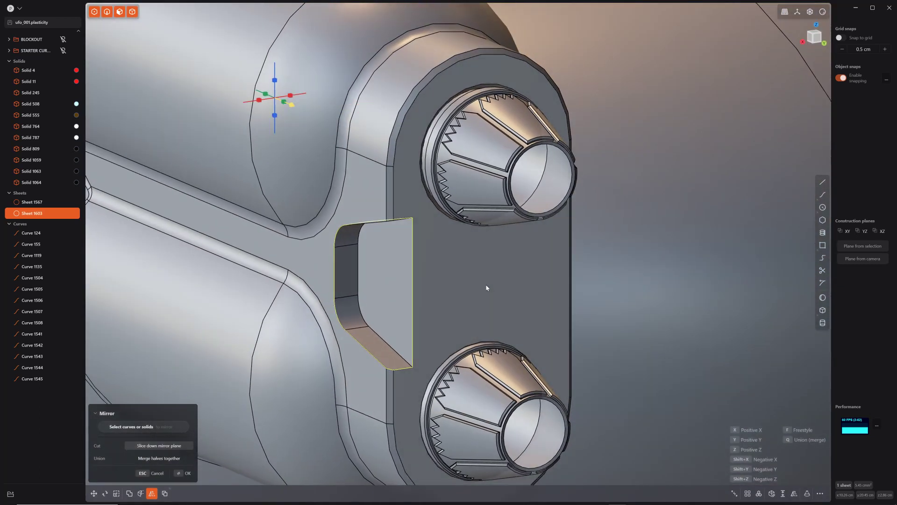
key(f)
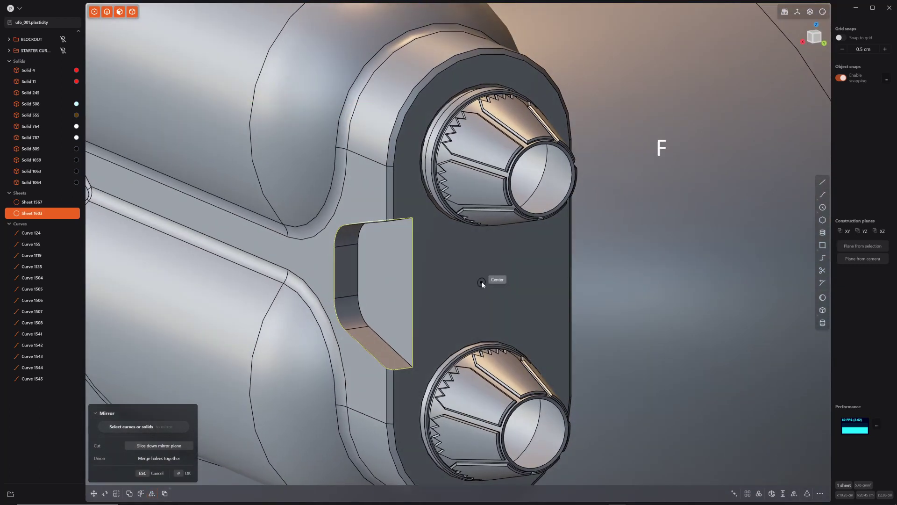
click(483, 283)
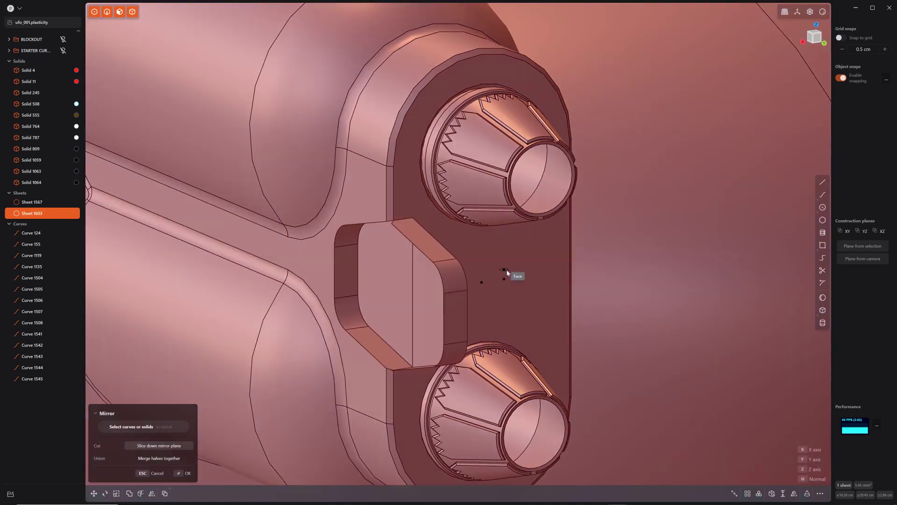
click(510, 301)
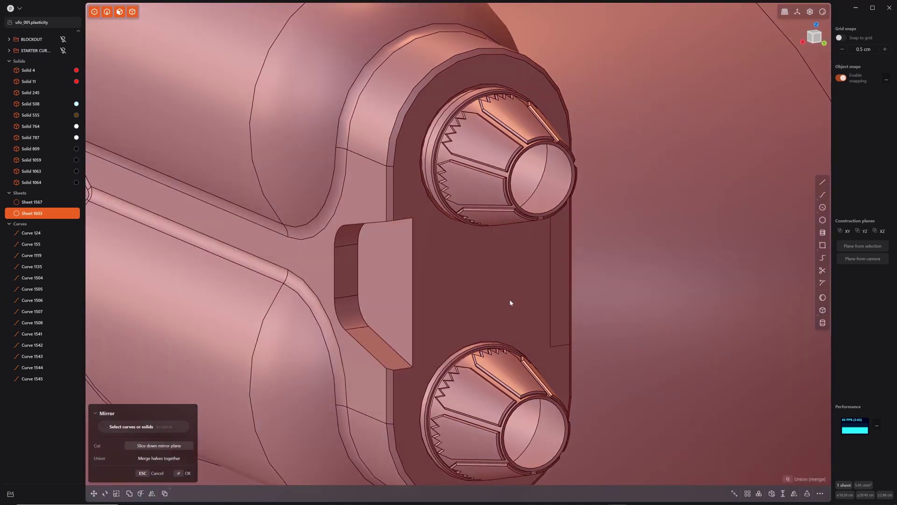
middle_drag(486, 315, 397, 294)
key(Return)
Cut the main body with the mirrored recess sheet using a Boolean
click(468, 269)
click(468, 268)
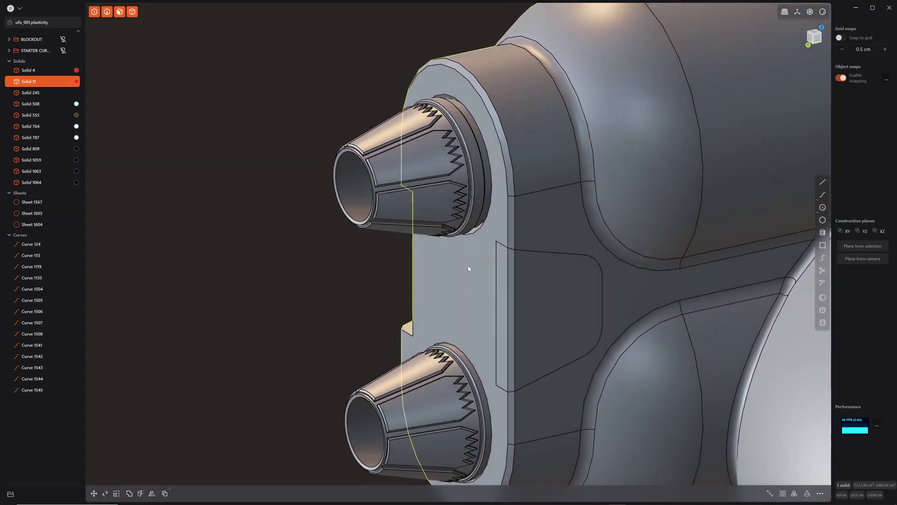
shift+click(497, 258)
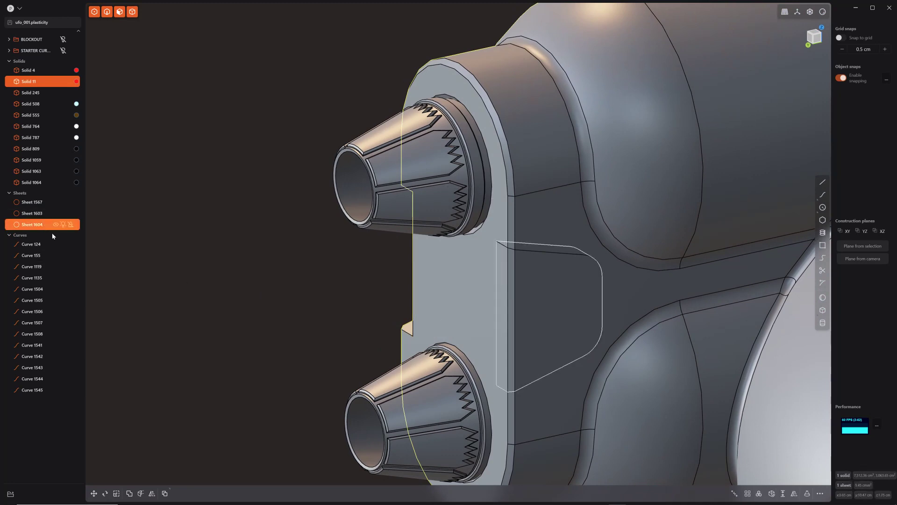
key(q)
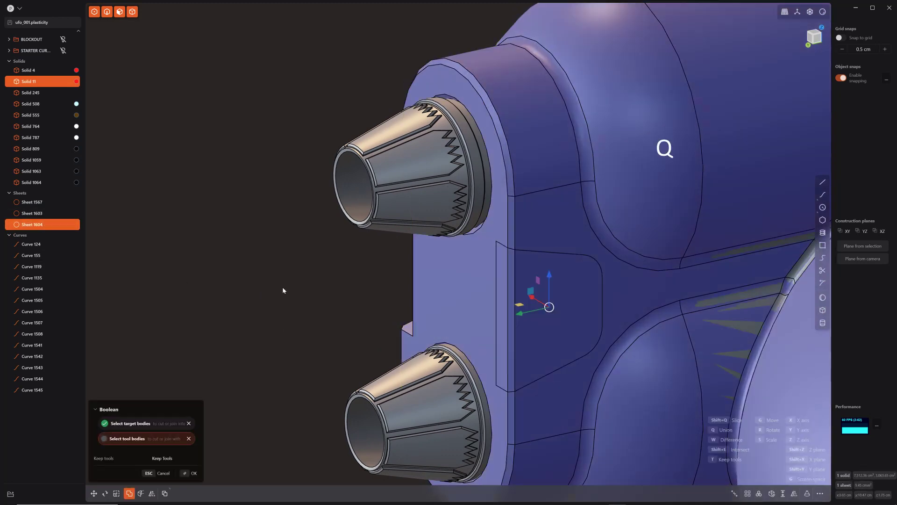
right_click(283, 287)
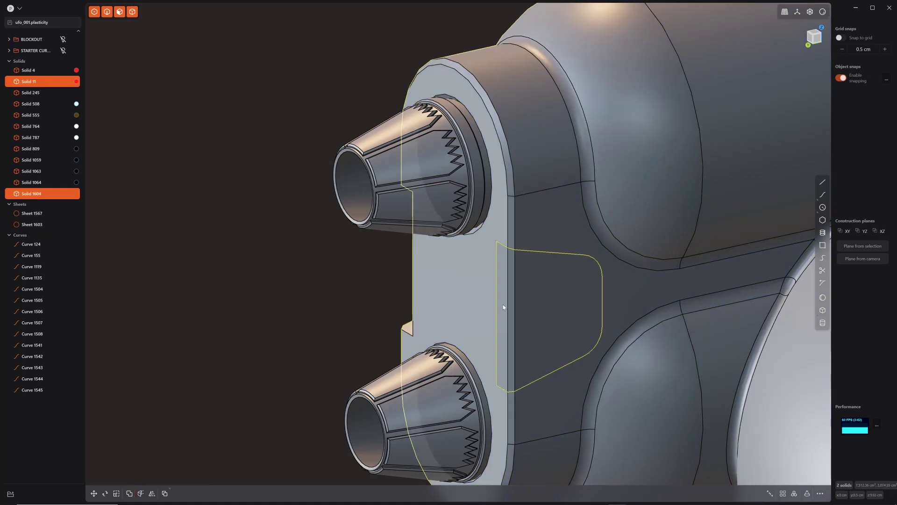
Delete the small solid piece cut off by the mirrored sheet to open the matching recess
click(539, 298)
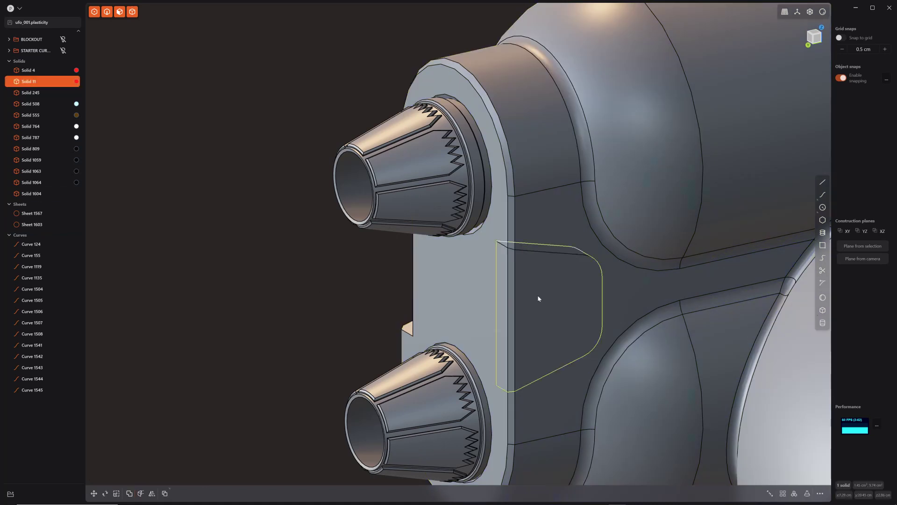
key(x)
middle_drag(536, 299, 466, 293)
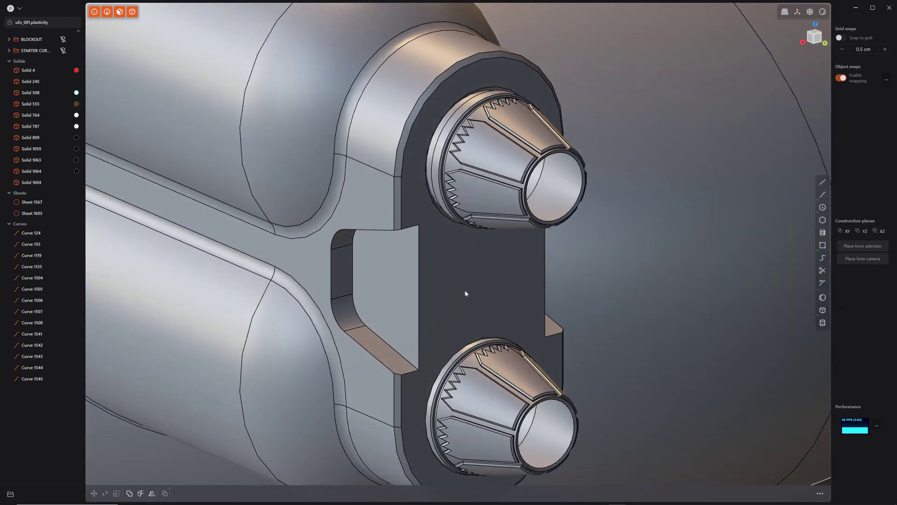
Delete the duplicated sheet lying in the original recess
click(420, 290)
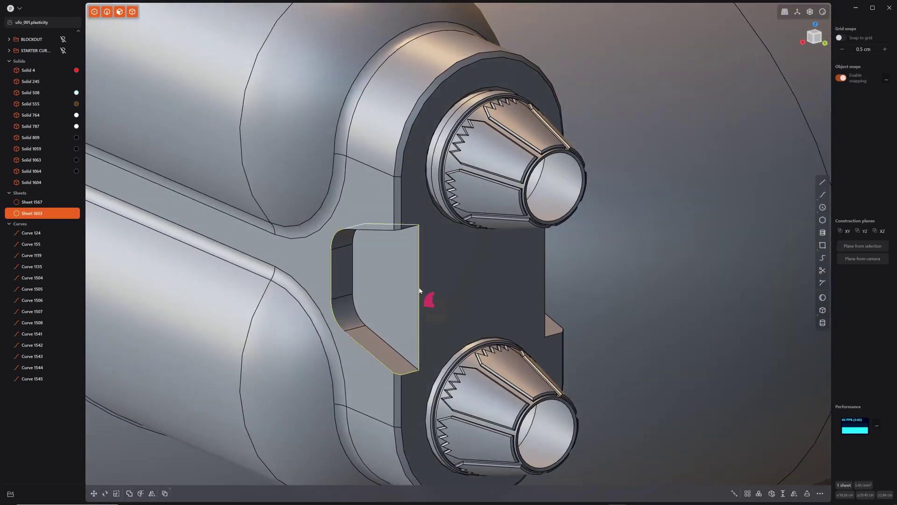
click(419, 289)
key(e)
key(Escape)
click(504, 311)
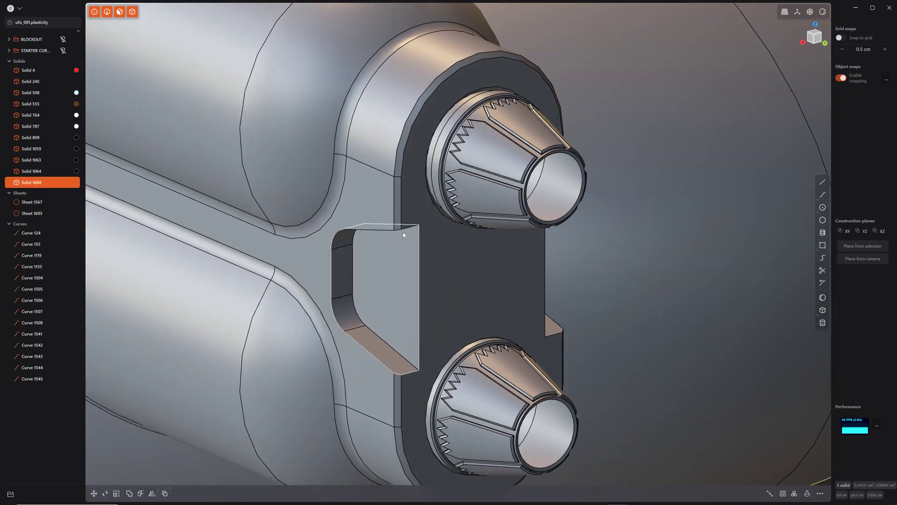
click(398, 233)
key(x)
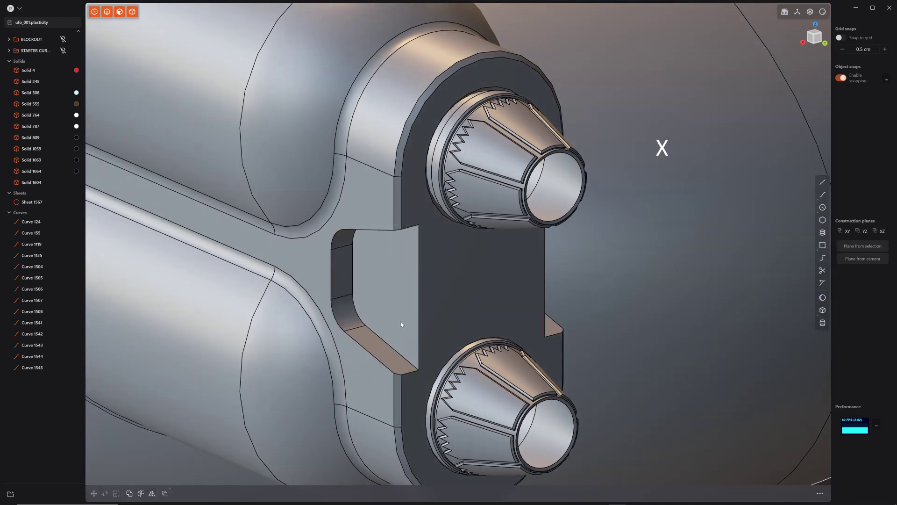
Fillet the vertical edges where both recesses meet the rear end face of the thruster block with a 0.29 cm distance
click(385, 293)
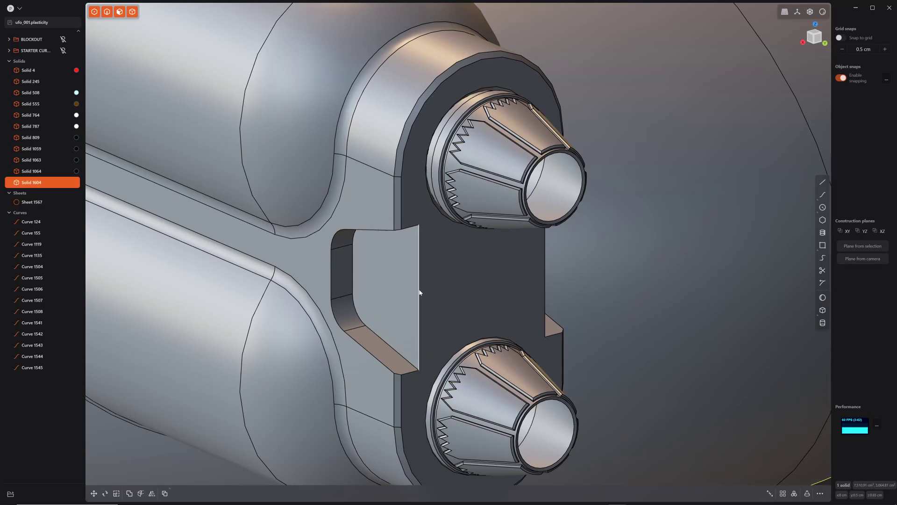
click(418, 330)
key(f)
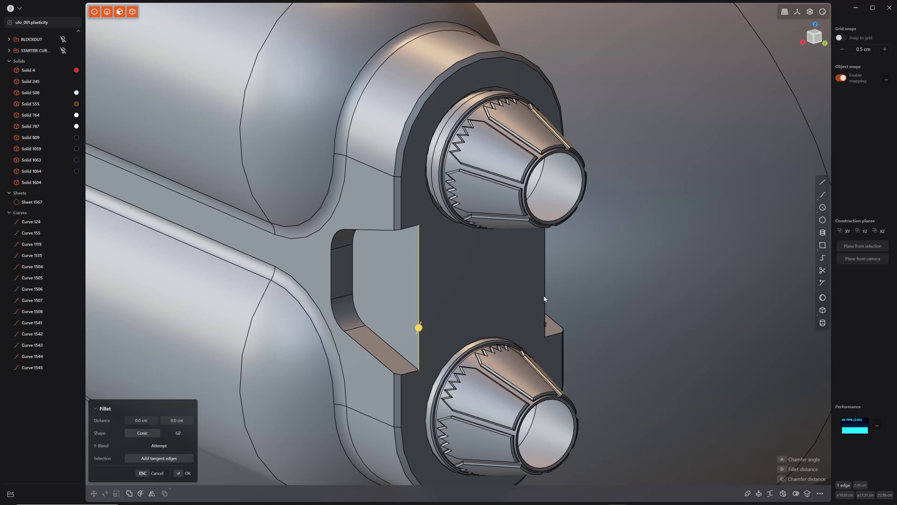
drag(545, 297, 563, 298)
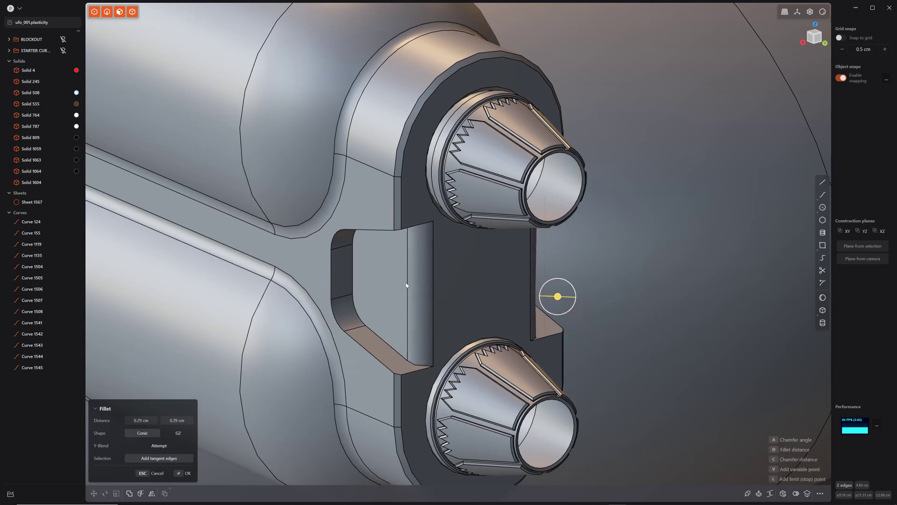
key(Return)
Round the outer rim edge loops of both side recesses on the thruster block with a small fillet
alt+click(365, 230)
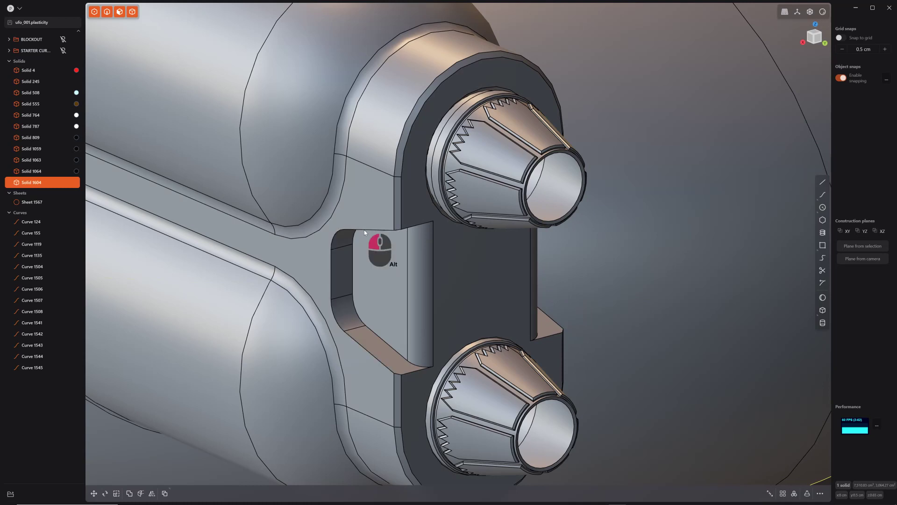
key(b)
middle_drag(466, 265, 534, 288)
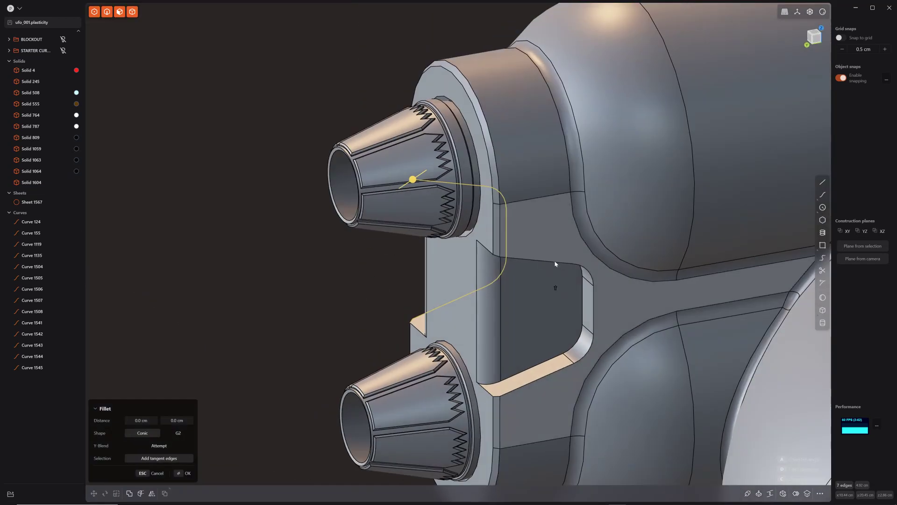
alt+shift+click(553, 265)
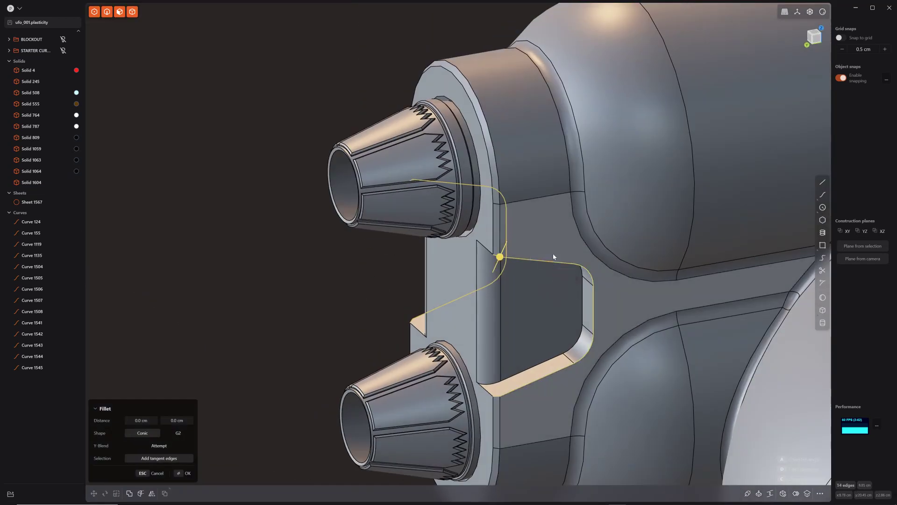
middle_drag(523, 348, 554, 322)
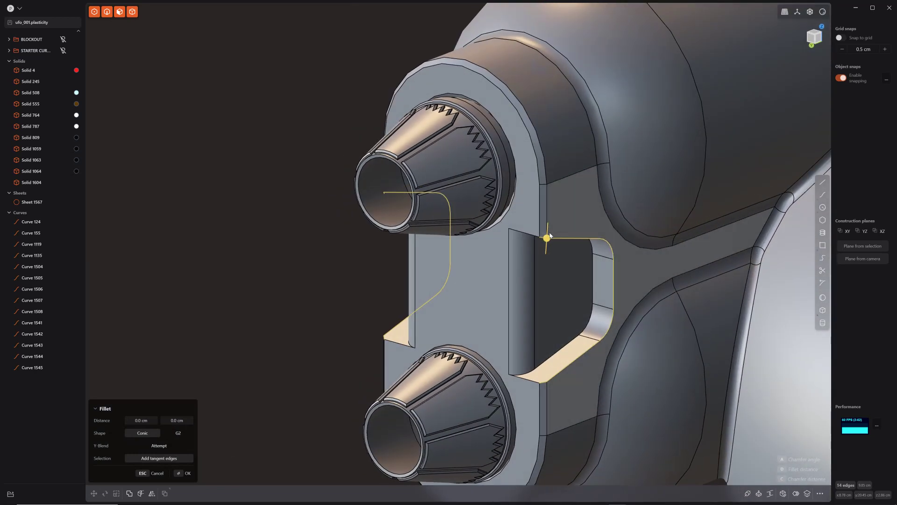
drag(548, 238, 549, 244)
key(Return)
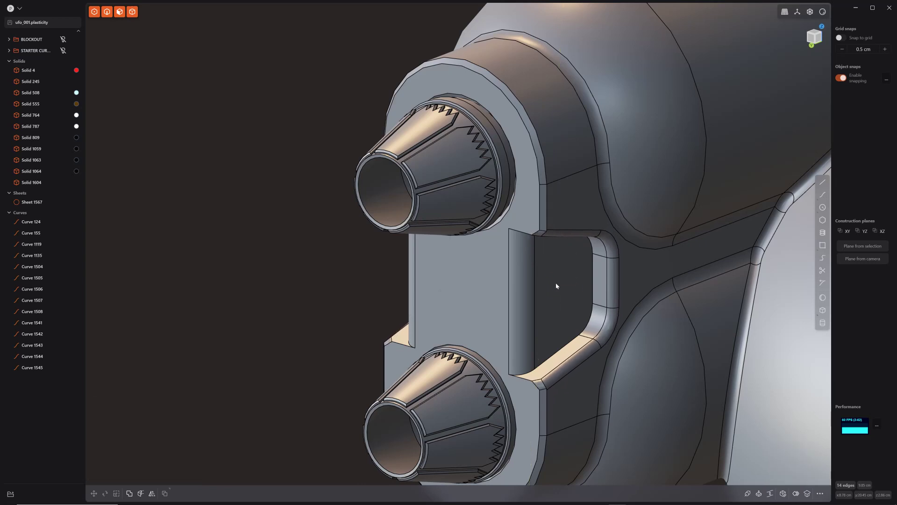
Mirror the main UFO body across the X axis, slicing it at the mirror plane and merging the halves together
middle_drag(532, 300, 611, 357)
scroll(637, 356, down, 5)
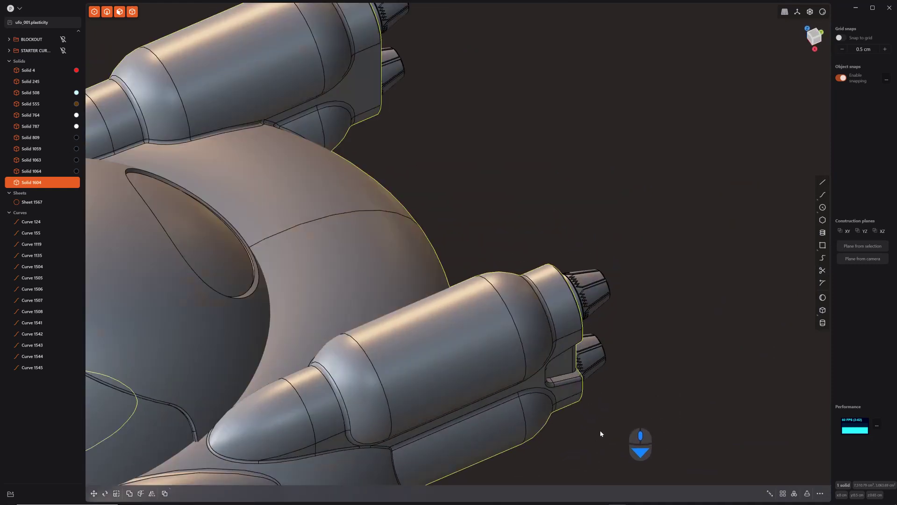
middle_drag(600, 433, 779, 218)
key(slash)
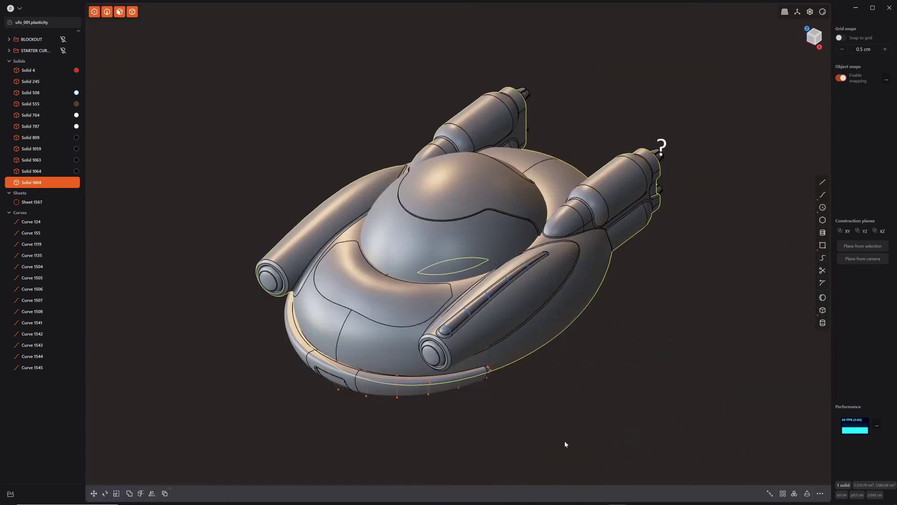
middle_drag(596, 468, 593, 394)
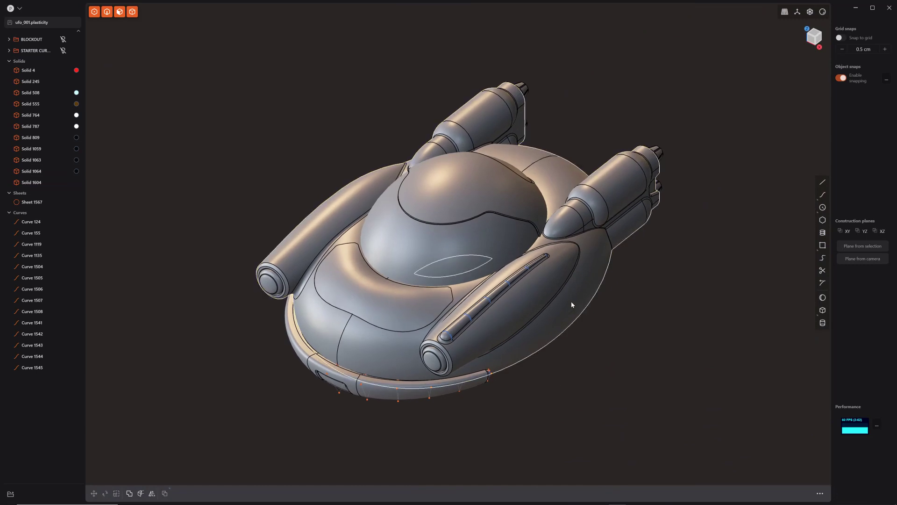
key(alt+x)
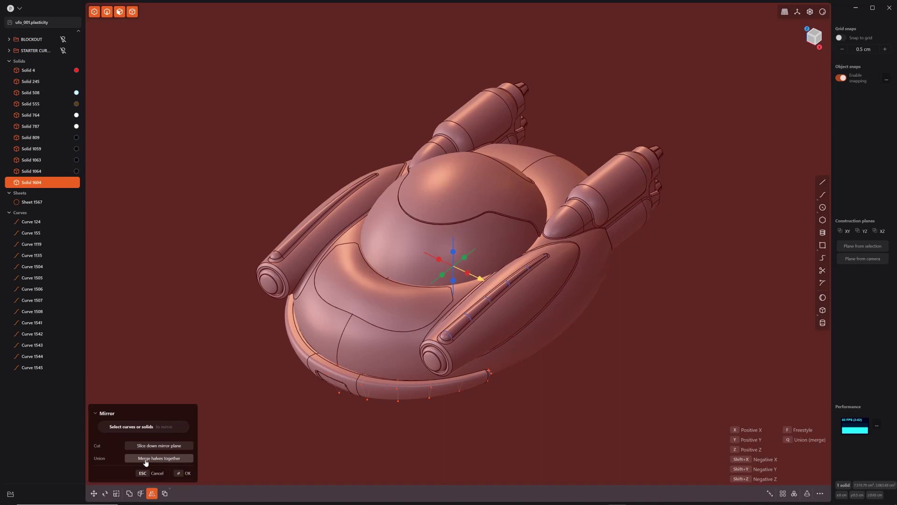
click(188, 473)
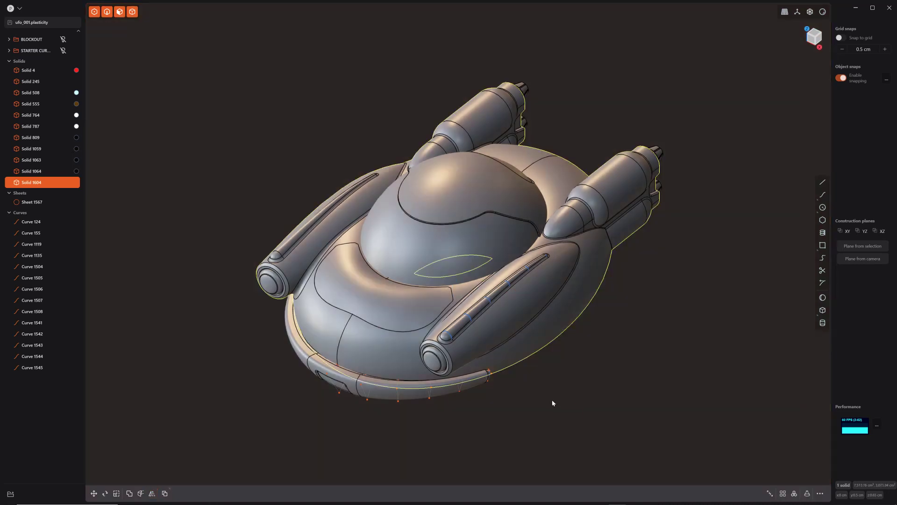
middle_drag(551, 399, 551, 380)
key(Escape)
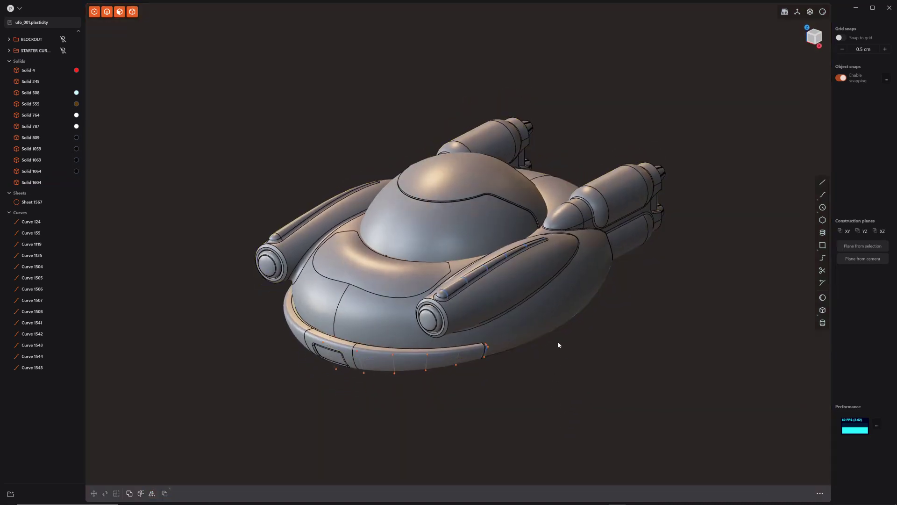
scroll(558, 344, up, 5)
scroll(573, 396, down, 5)
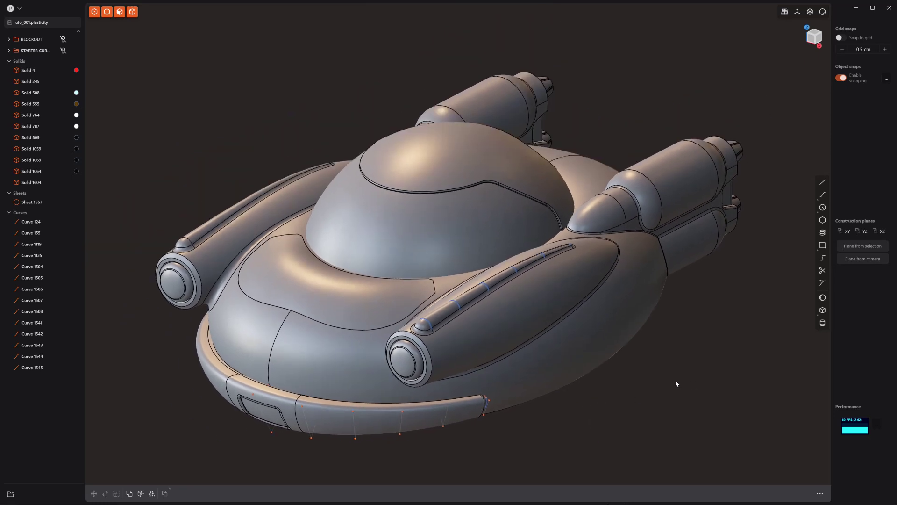
mouse_move(675, 383)
middle_down()
mouse_move(727, 386)
mouse_move(676, 388)
middle_up()
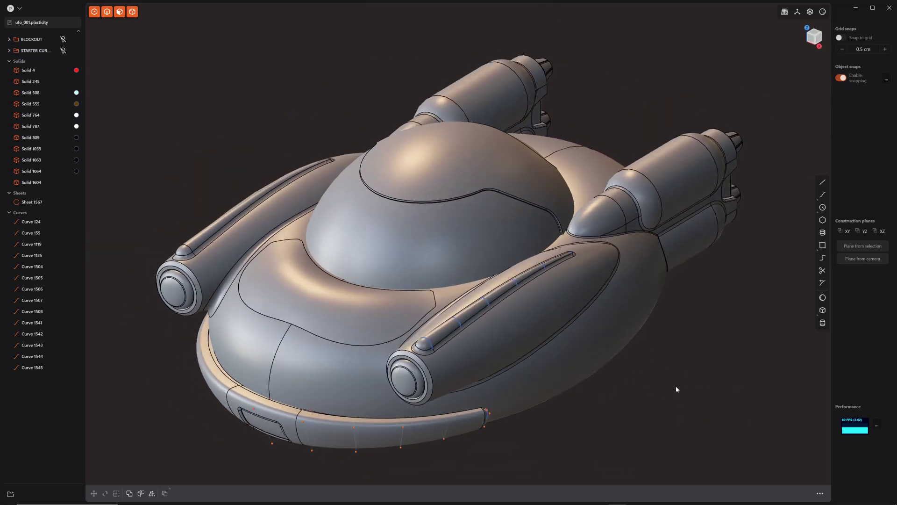